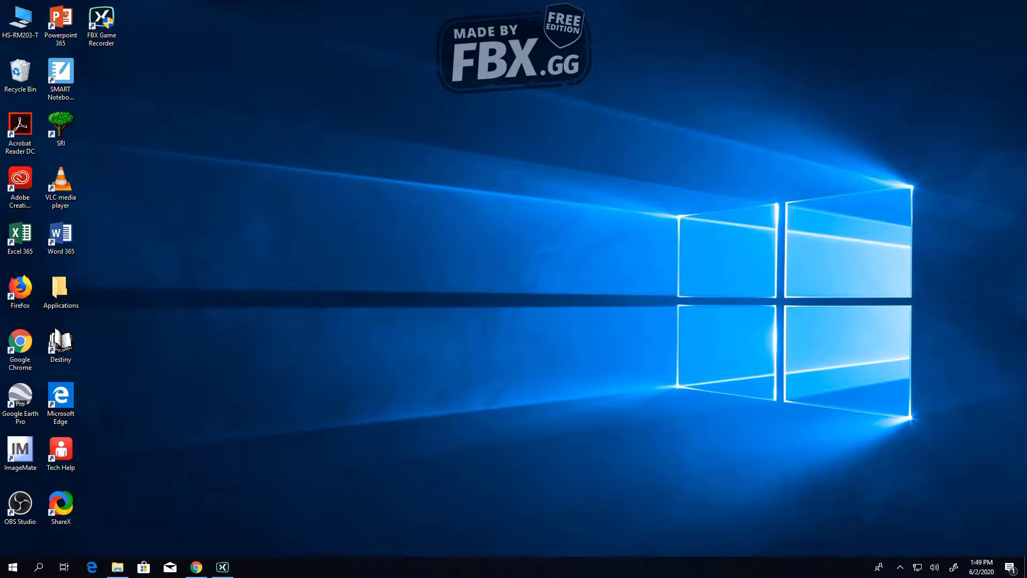
pyautogui.click(20, 506)
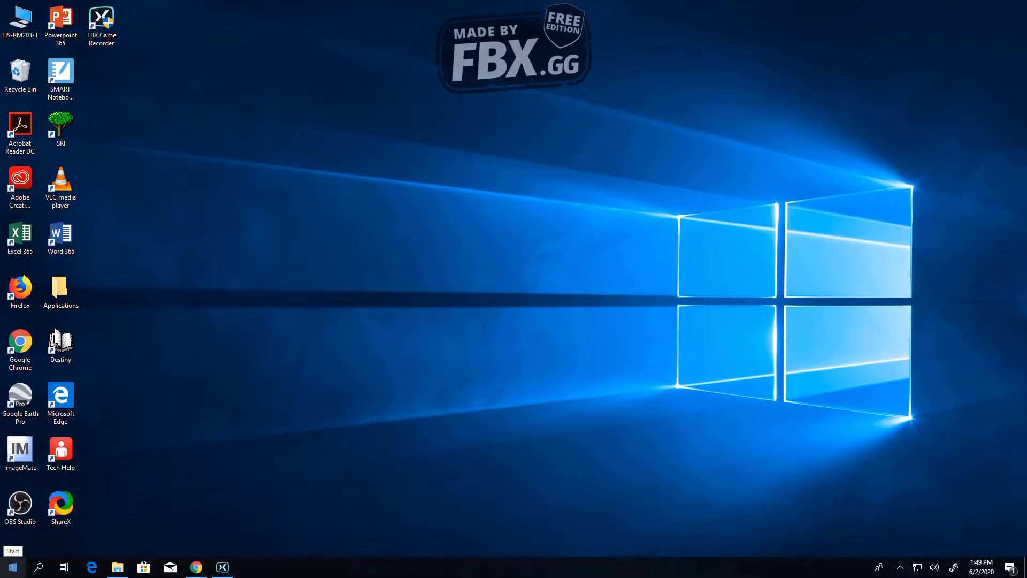
pyautogui.click(13, 567)
pyautogui.scroll(-5, 96, 428)
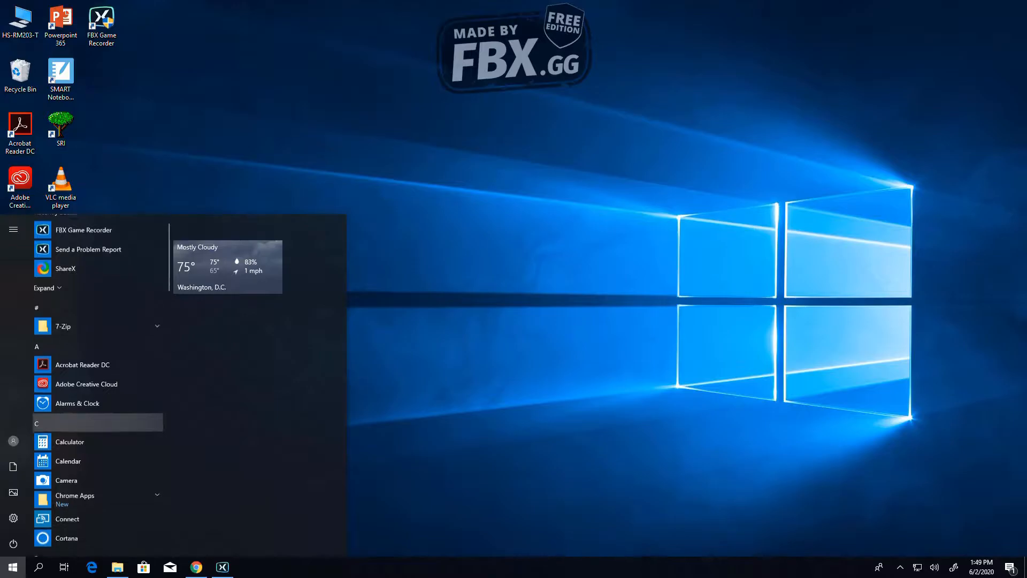
pyautogui.scroll(-10, 98, 331)
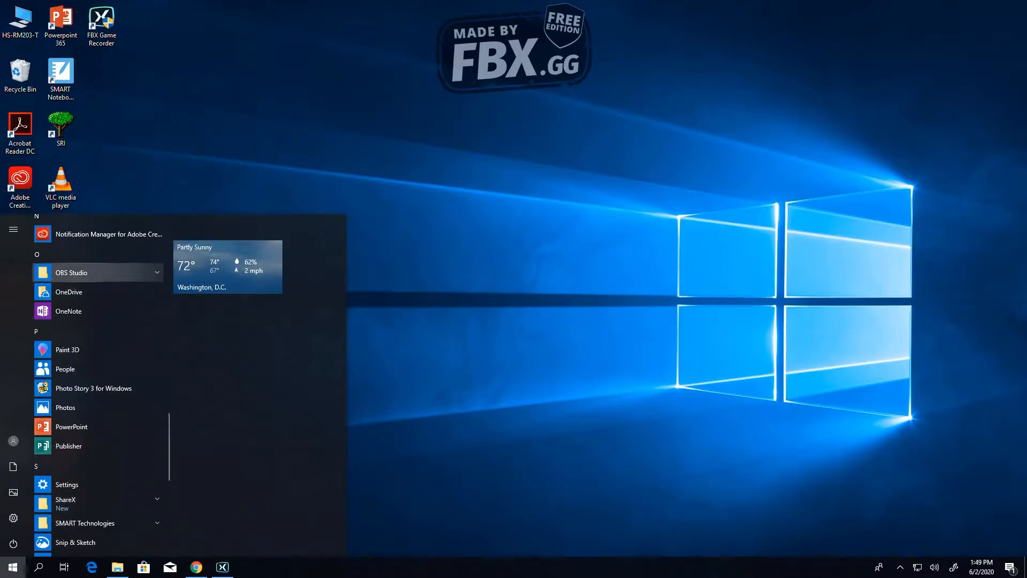
pyautogui.click(96, 272)
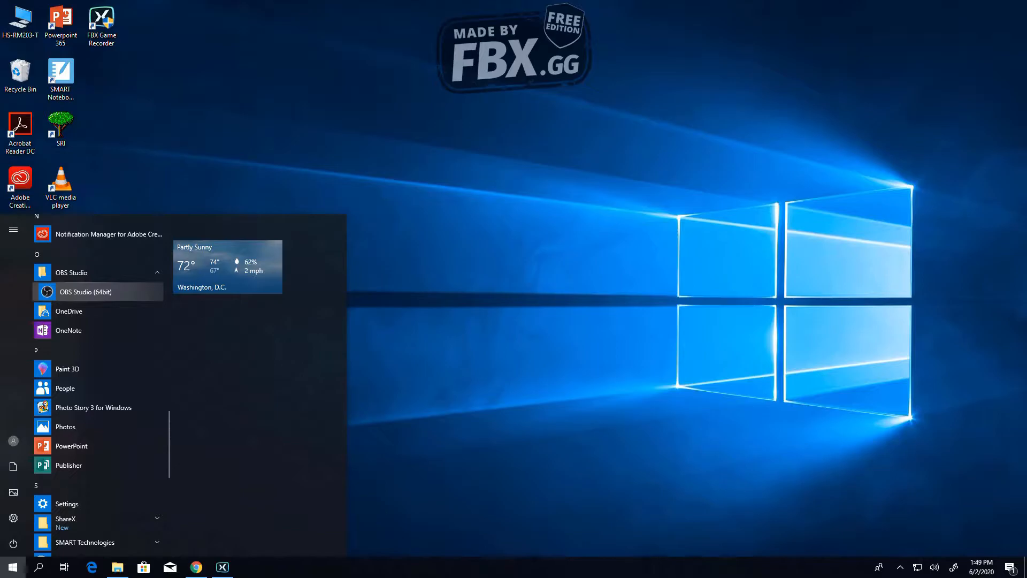
pyautogui.click(85, 291)
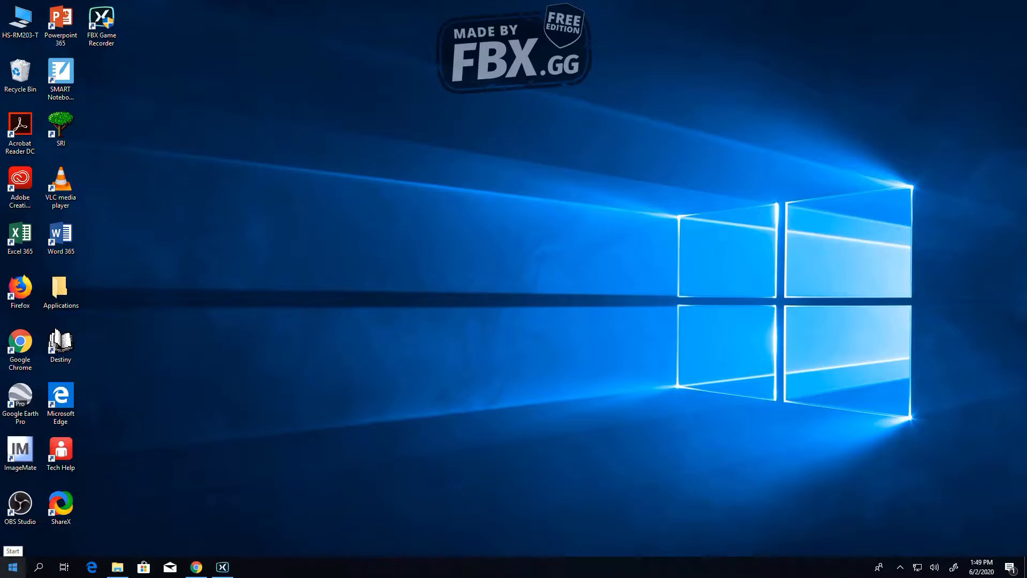
# Step: Search the computer for "obs" and launch OBS Studio (64bit)
pyautogui.click(12, 566)
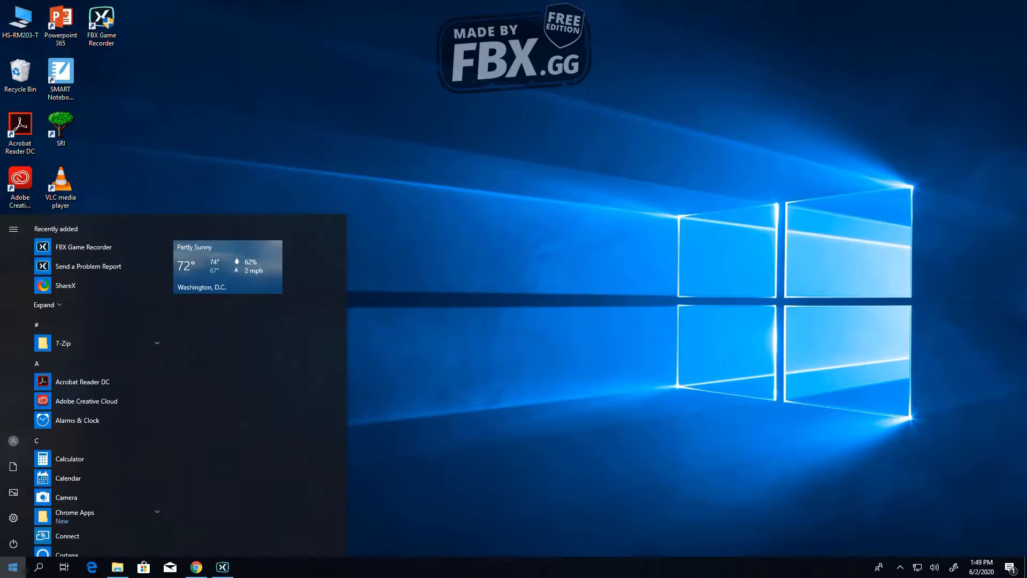
pyautogui.write('obs')
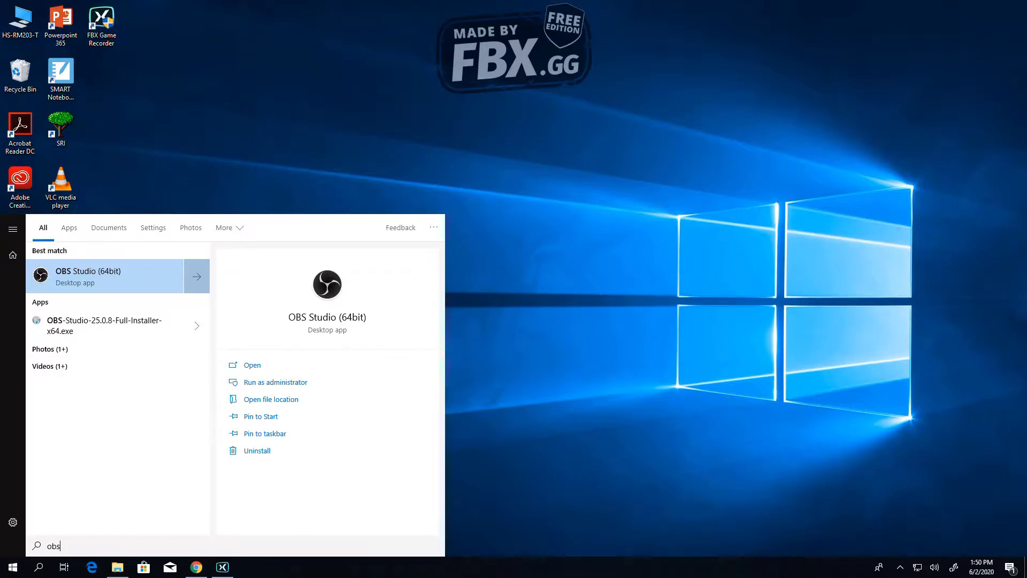
pyautogui.press('Return')
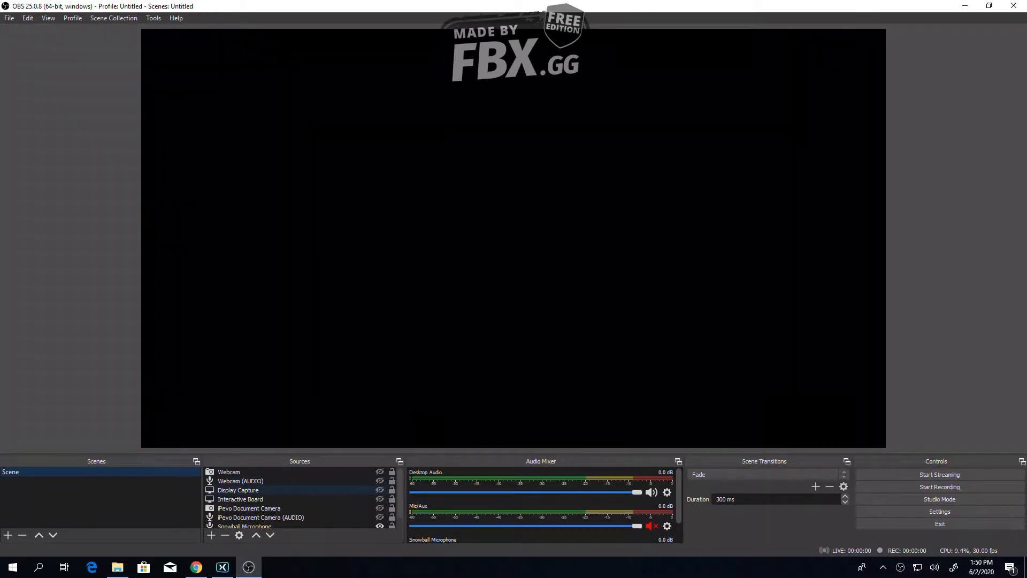
pyautogui.click(390, 467)
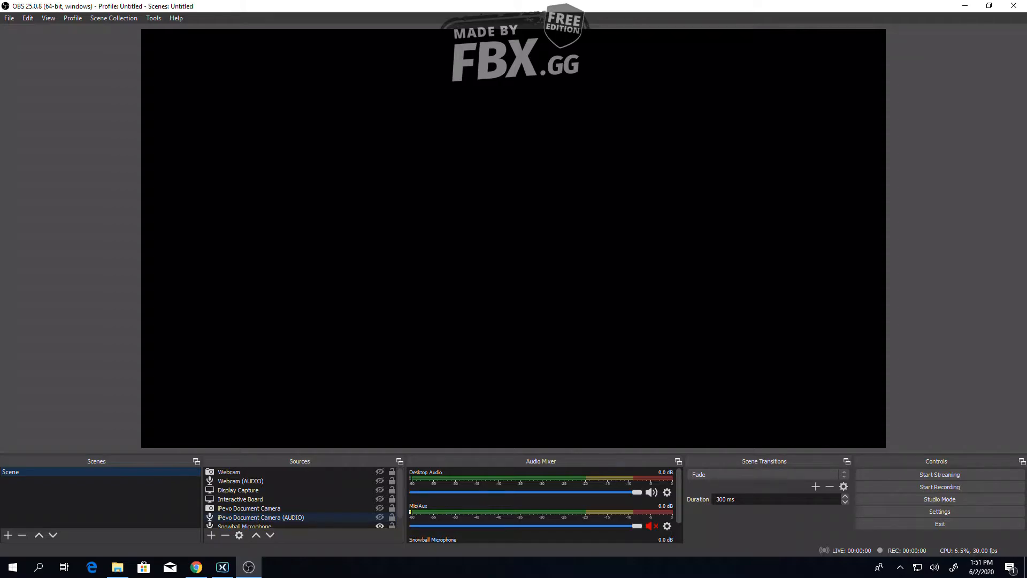
pyautogui.scroll(-1, 299, 498)
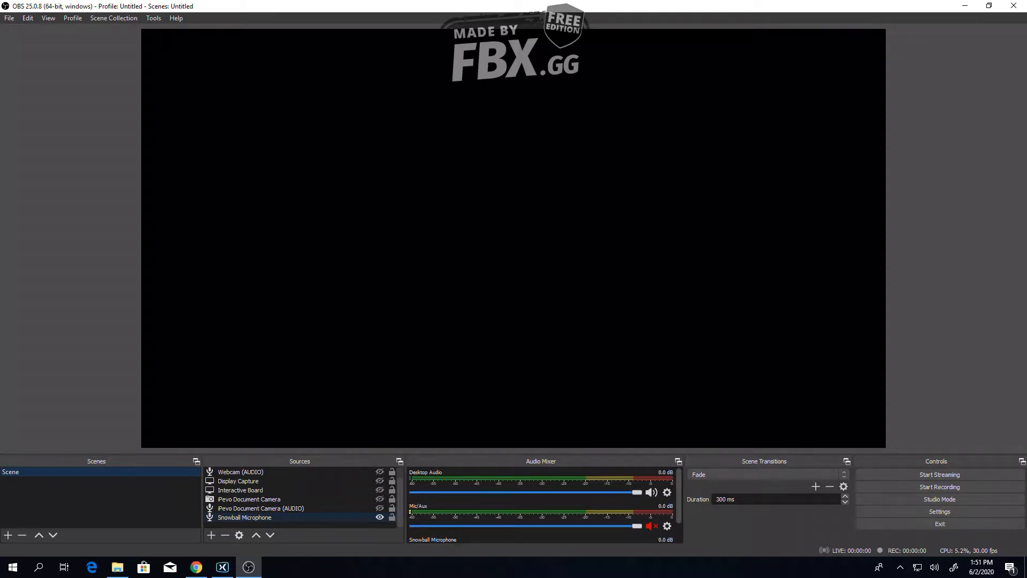
pyautogui.scroll(1, 300, 497)
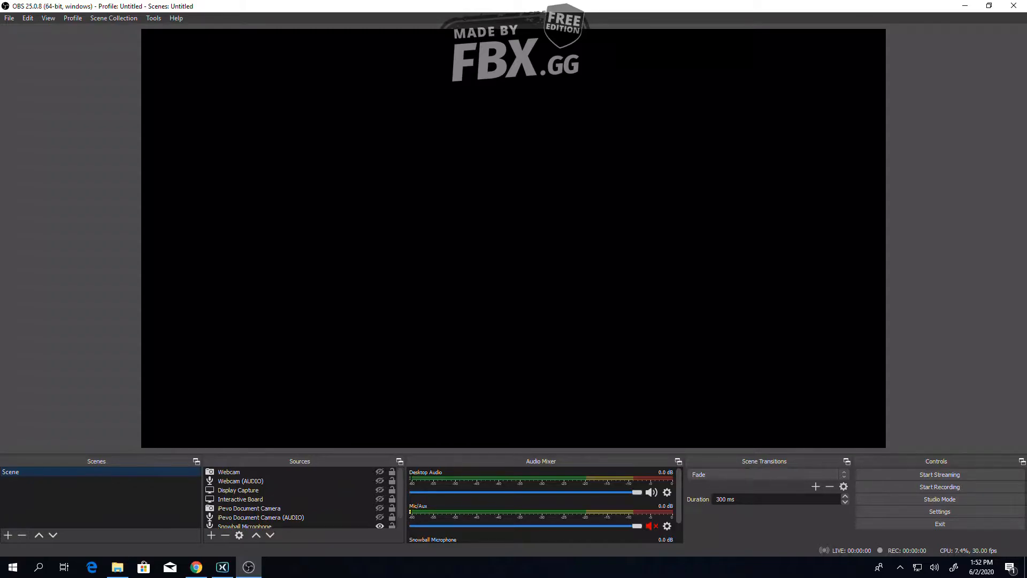
# Step: Lower the Desktop Audio level to about -11.2 dB and restore it to 0.0 dB
pyautogui.moveTo(637, 492); pyautogui.dragTo(554, 492)
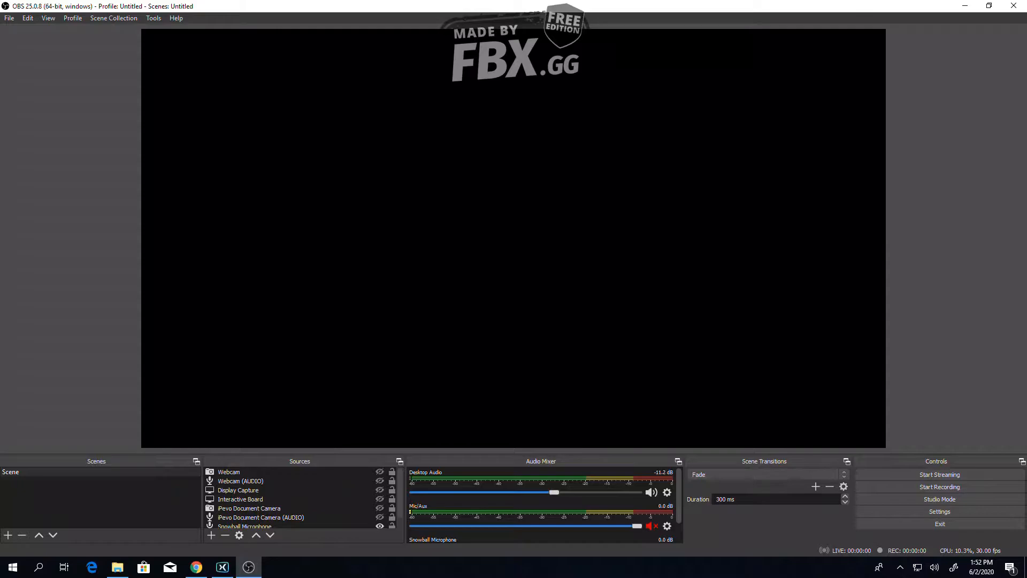
pyautogui.moveTo(554, 492); pyautogui.dragTo(637, 492)
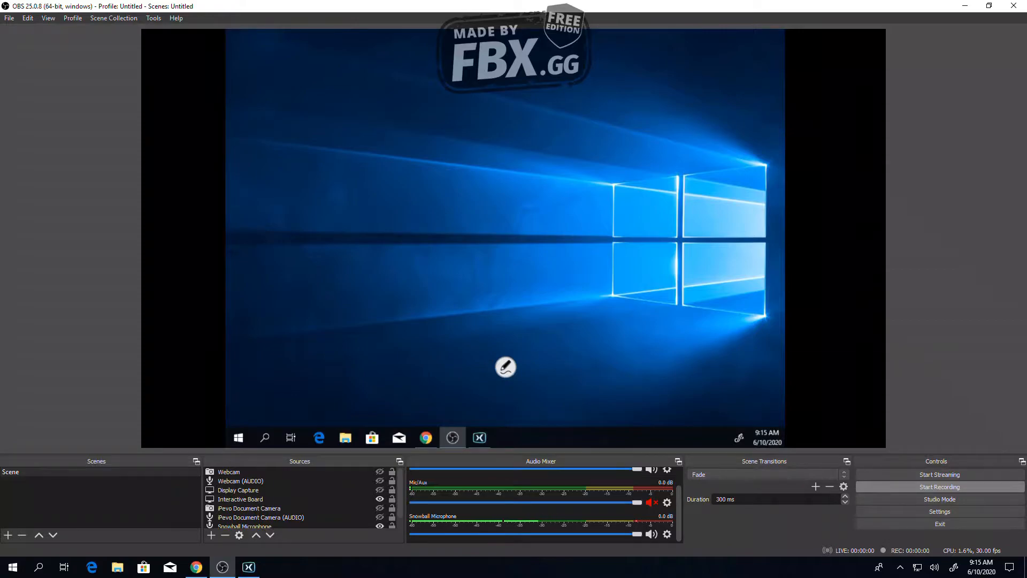
# Step: Make a short test recording, pausing and resuming it once before stopping it
pyautogui.click(940, 487)
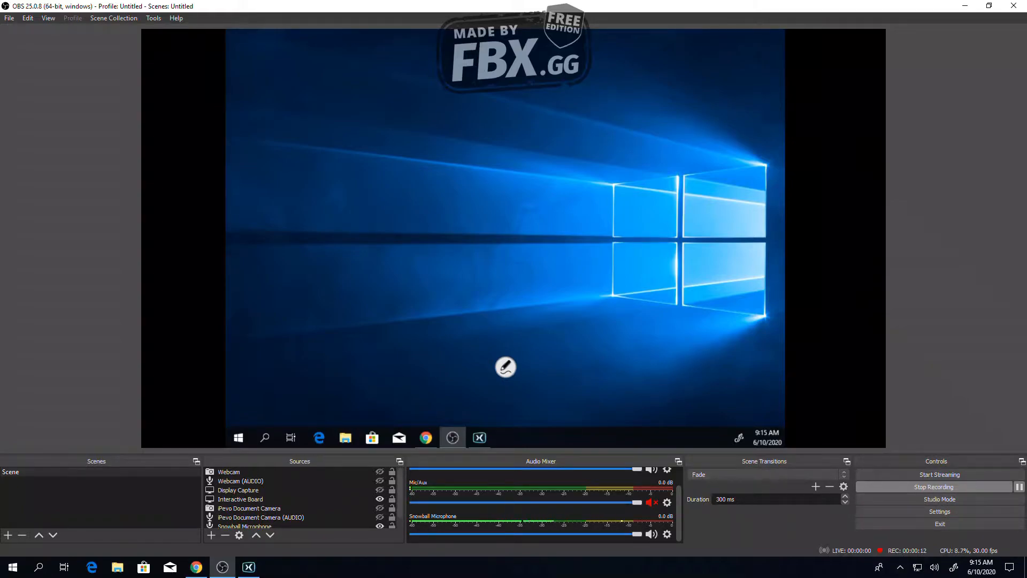
pyautogui.click(1019, 486)
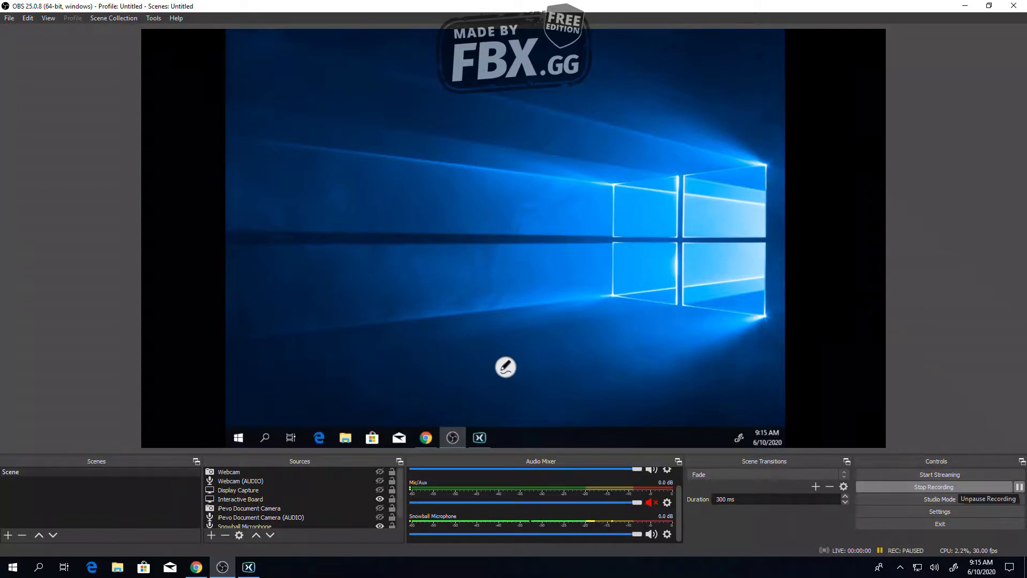
pyautogui.click(1019, 486)
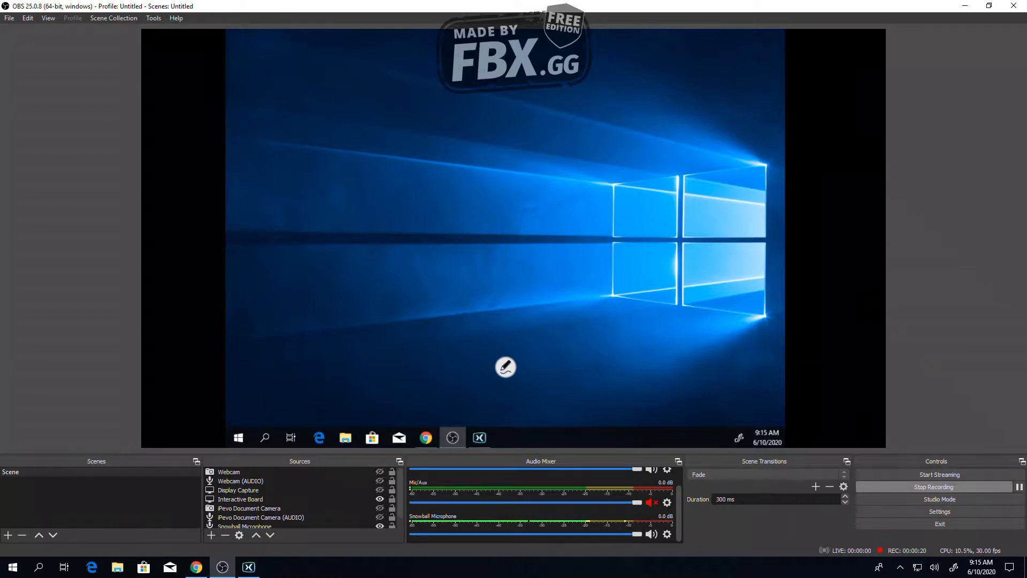
pyautogui.click(933, 486)
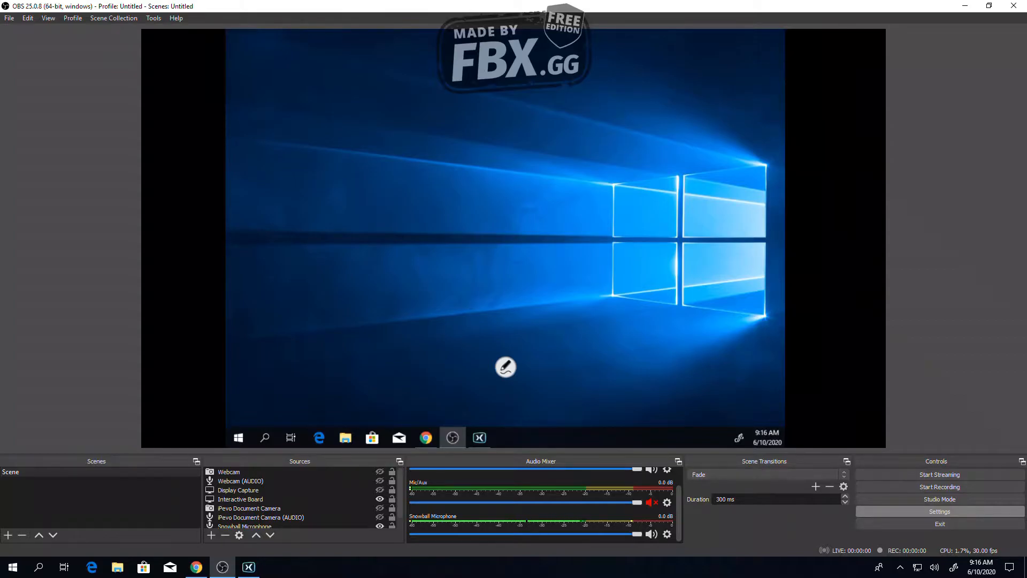
# Step: Review the stream, output, audio and video settings, keeping the recording quality at High Quality, Medium File Size
pyautogui.click(940, 512)
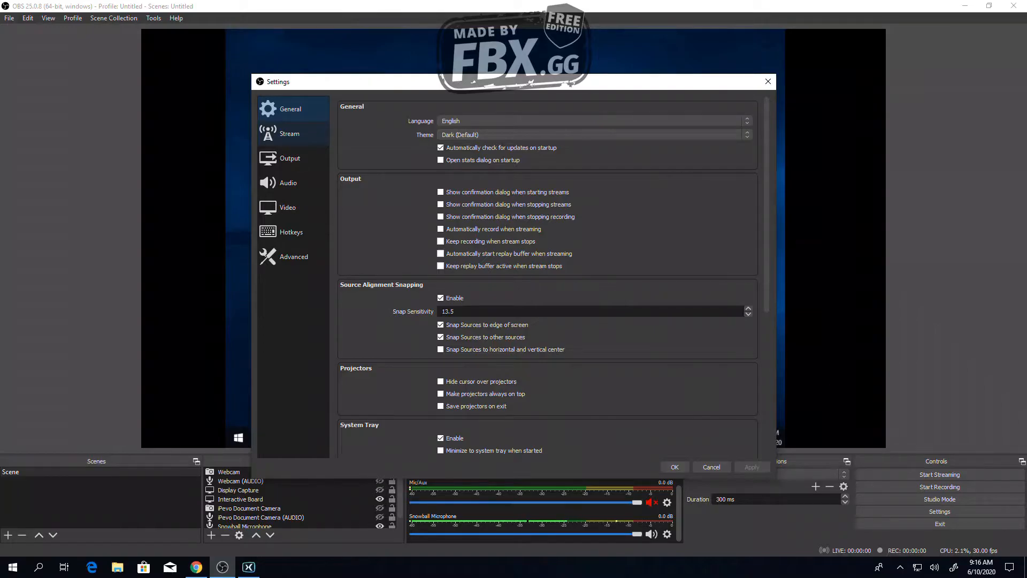
pyautogui.click(289, 133)
pyautogui.click(289, 158)
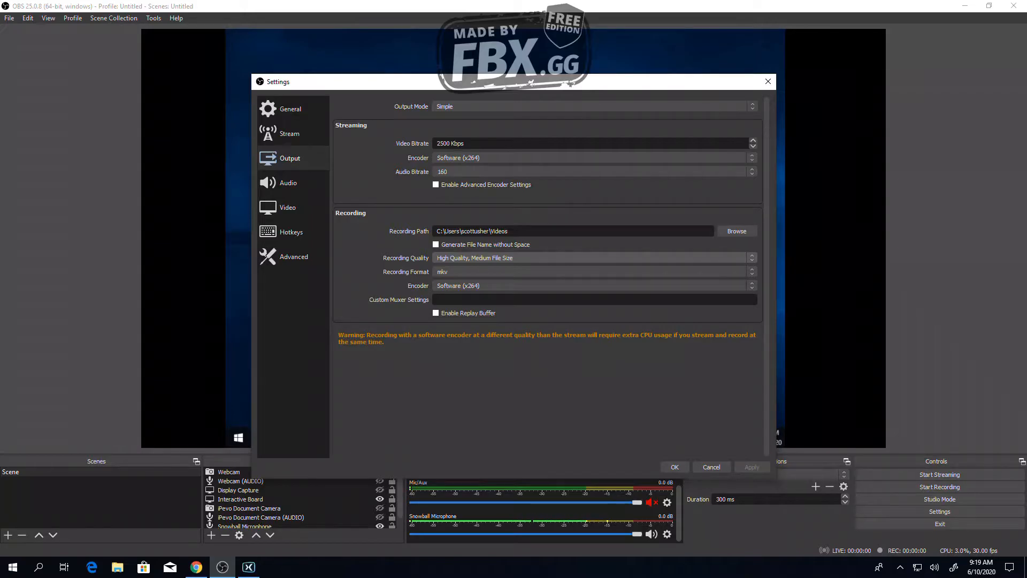
pyautogui.click(588, 258)
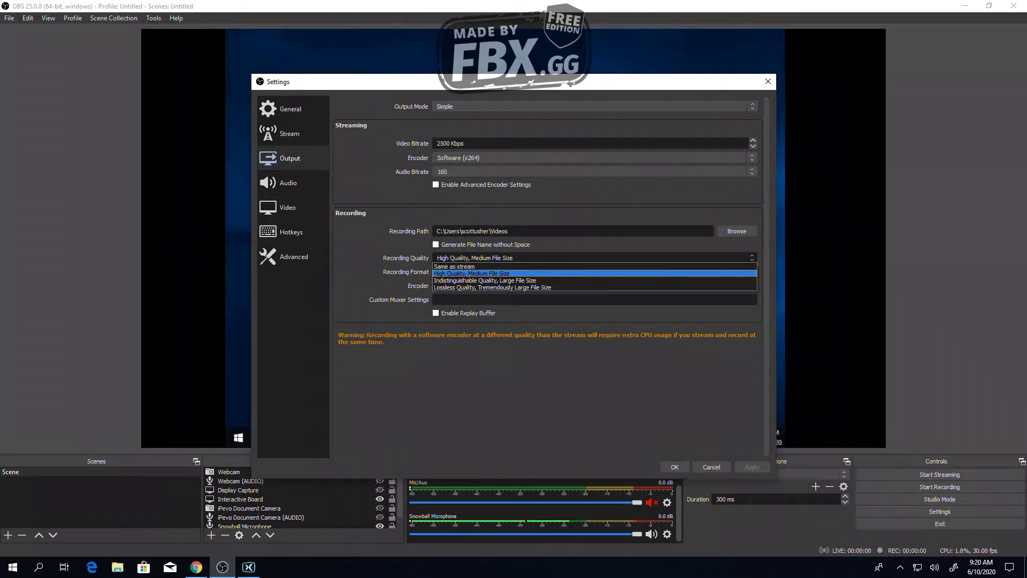
pyautogui.press('Return')
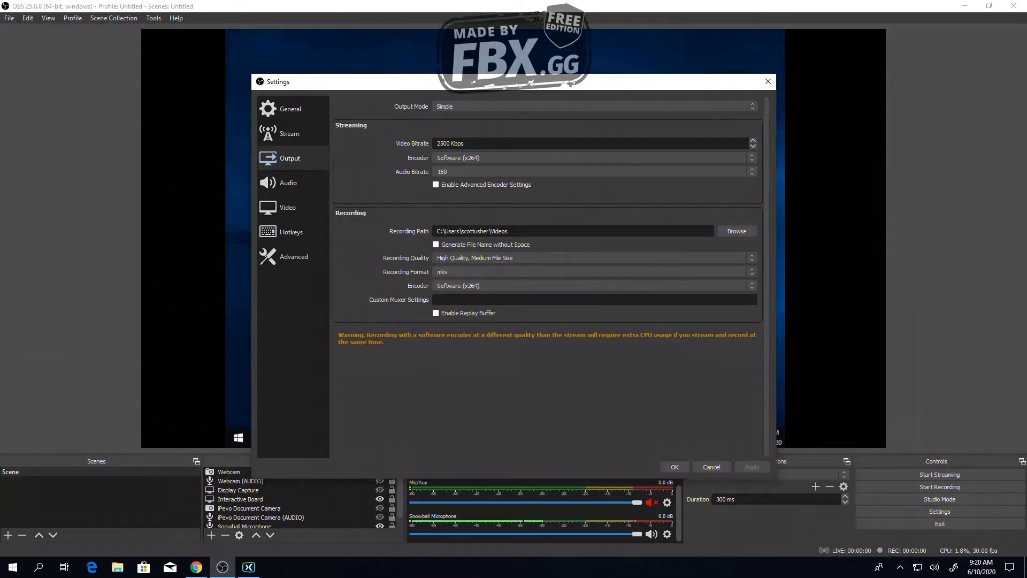
pyautogui.click(288, 182)
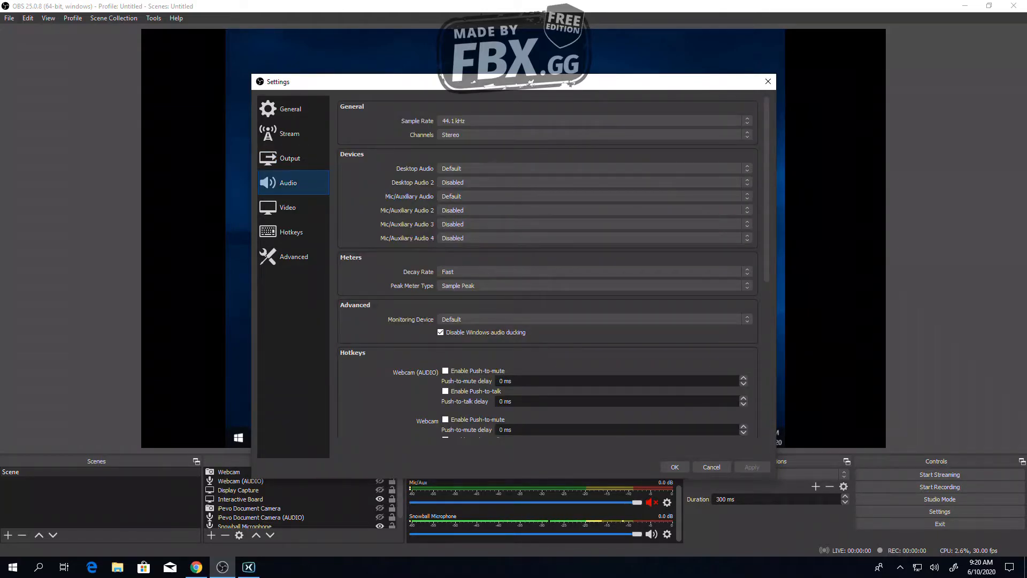
pyautogui.click(288, 207)
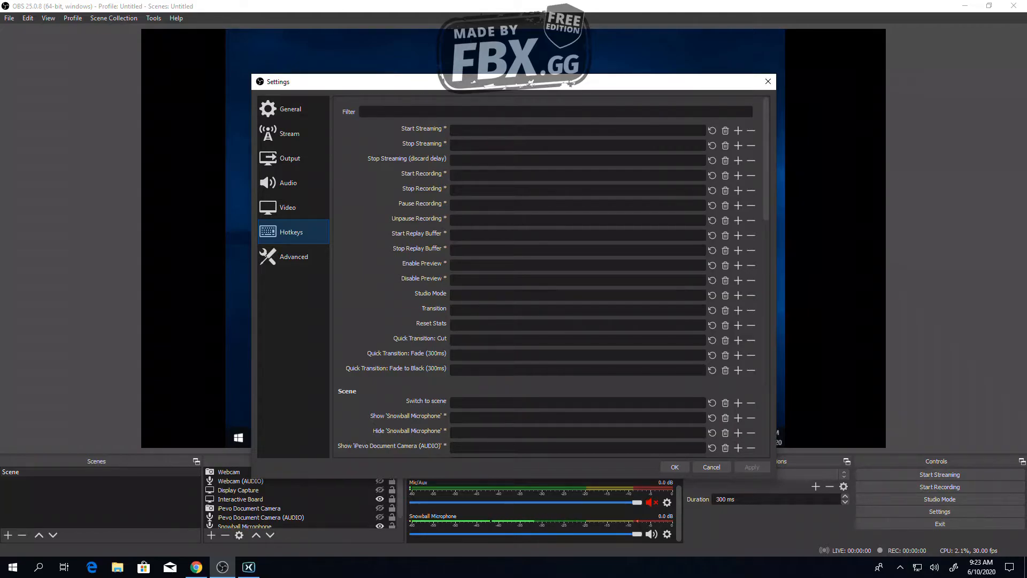
# Step: Assign the hotkeys Ctrl+3 to Start Recording and Ctrl+4 to Stop Recording, and save the settings
pyautogui.moveTo(419, 189)
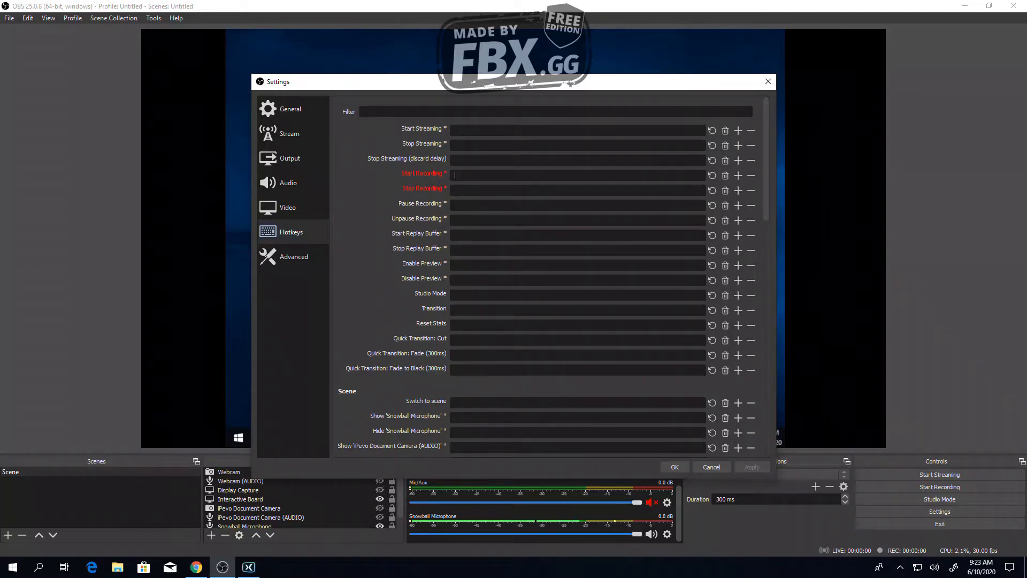
pyautogui.hotkey('ctrl', '3')
pyautogui.hotkey('ctrl', '4')
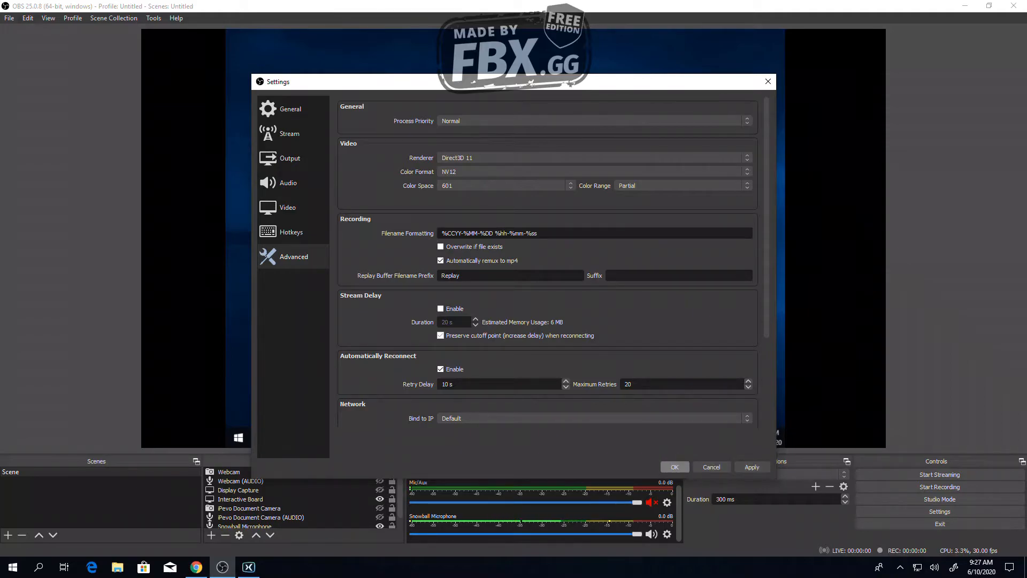
pyautogui.click(674, 467)
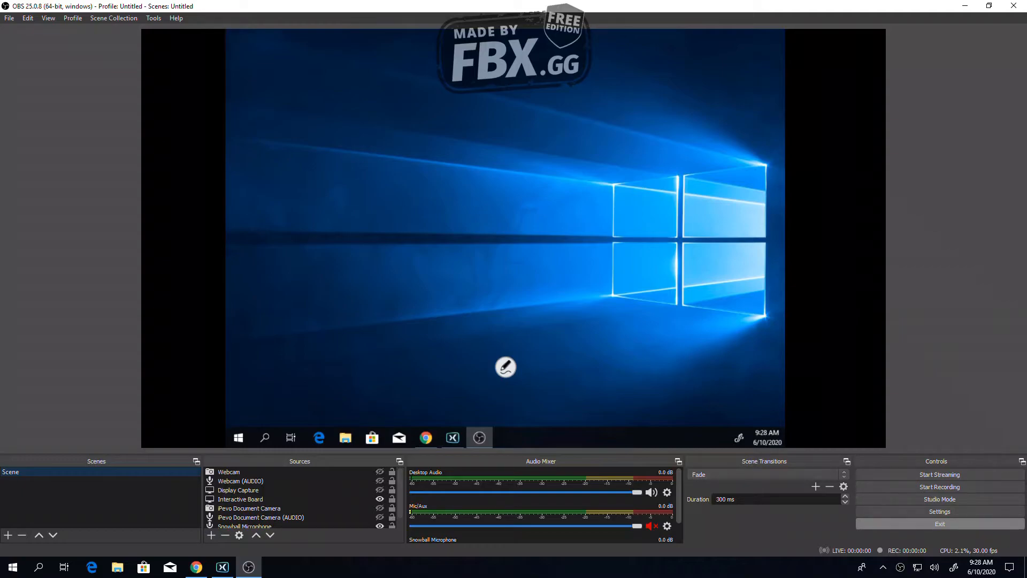
# Step: Exit OBS Studio
pyautogui.click(940, 523)
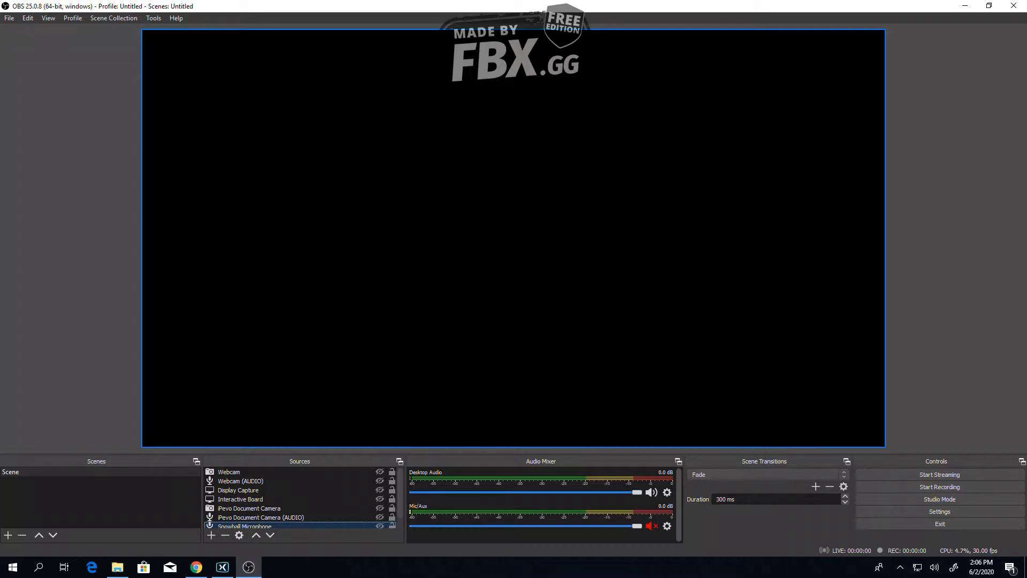
# Step: Make the Webcam source visible and slightly enlarge its picture in the preview from its upper-left corner
pyautogui.click(390, 466)
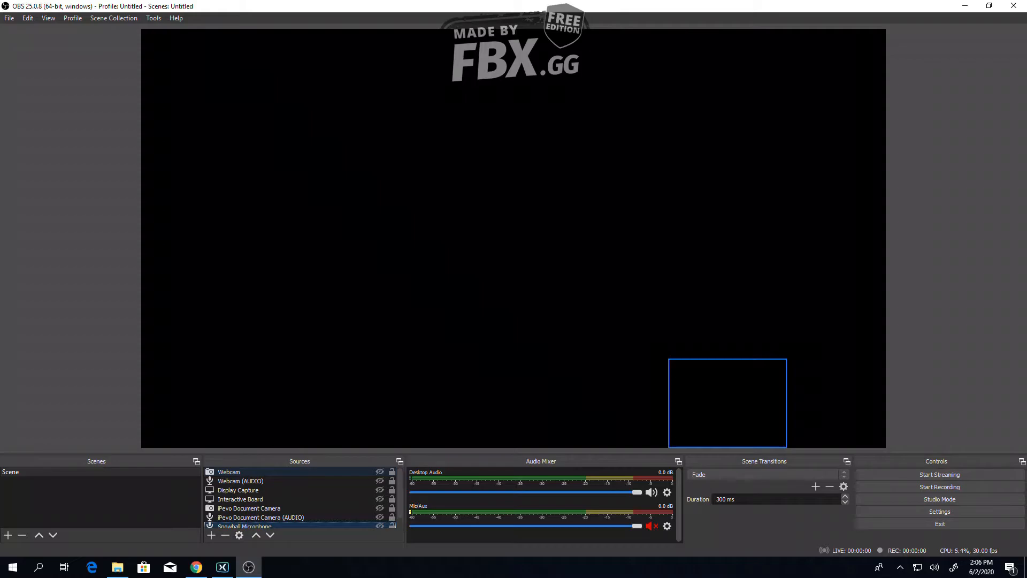
pyautogui.click(380, 471)
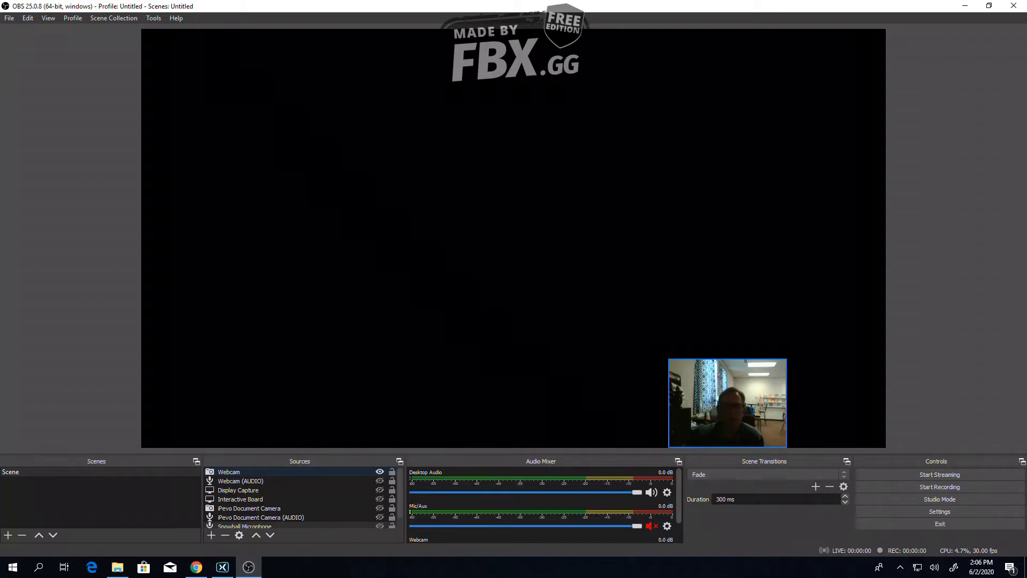
pyautogui.click(727, 403)
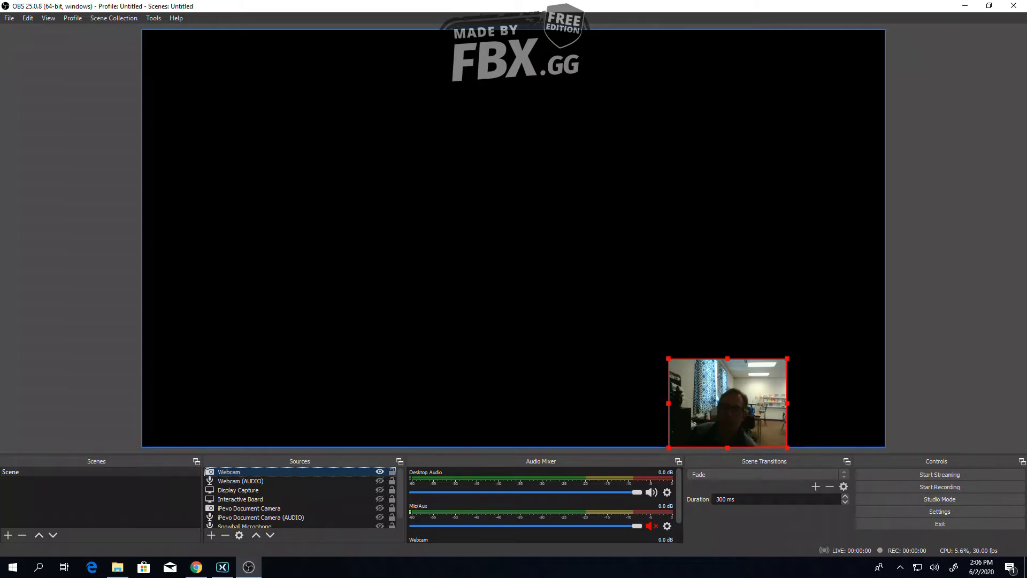
pyautogui.moveTo(669, 358)
pyautogui.mouseDown()
pyautogui.moveTo(229, 29)
pyautogui.moveTo(666, 357)
pyautogui.mouseUp()
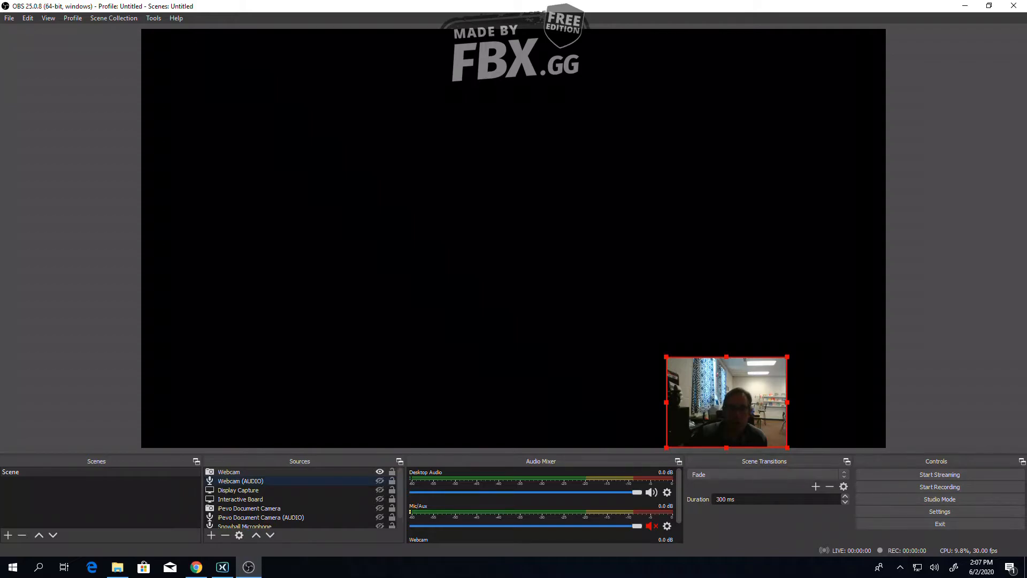
# Step: Turn on the Webcam (AUDIO) source and check its level in the audio mixer
pyautogui.click(379, 480)
pyautogui.scroll(-3, 541, 503)
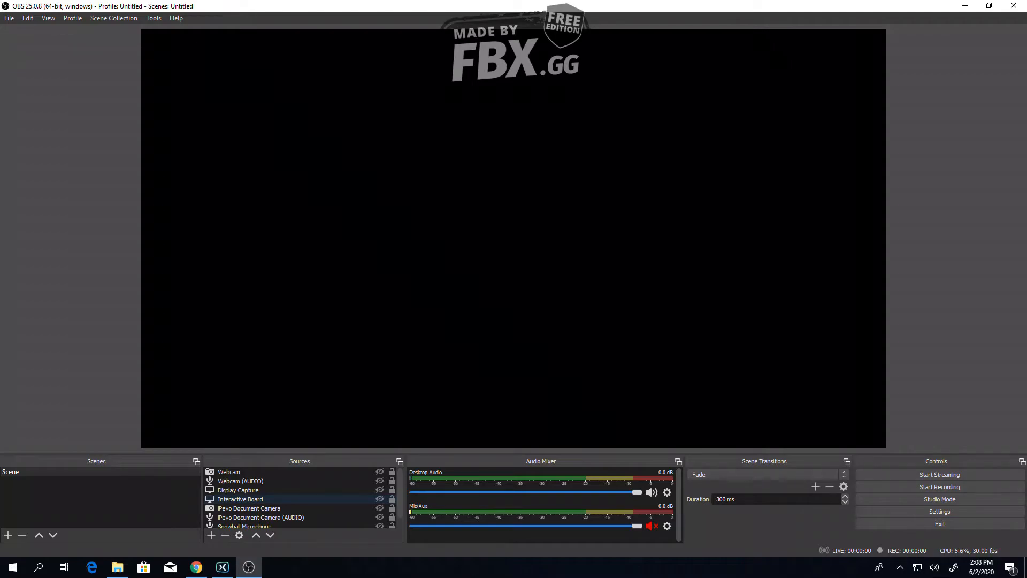
# Step: Preview the Interactive Board source briefly, and show the iPevo Document Camera source in its place
pyautogui.click(380, 498)
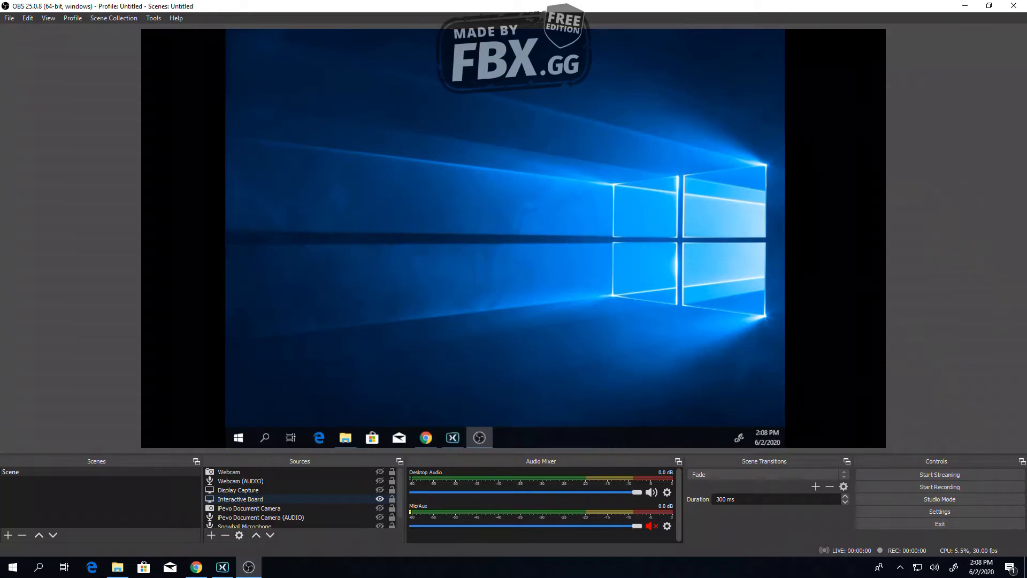
pyautogui.click(380, 498)
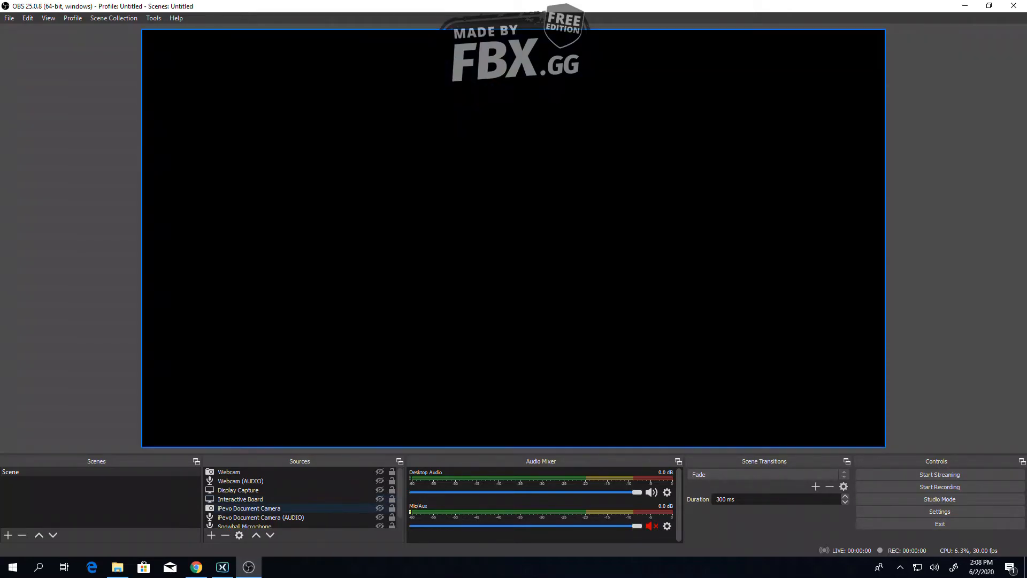
pyautogui.click(379, 508)
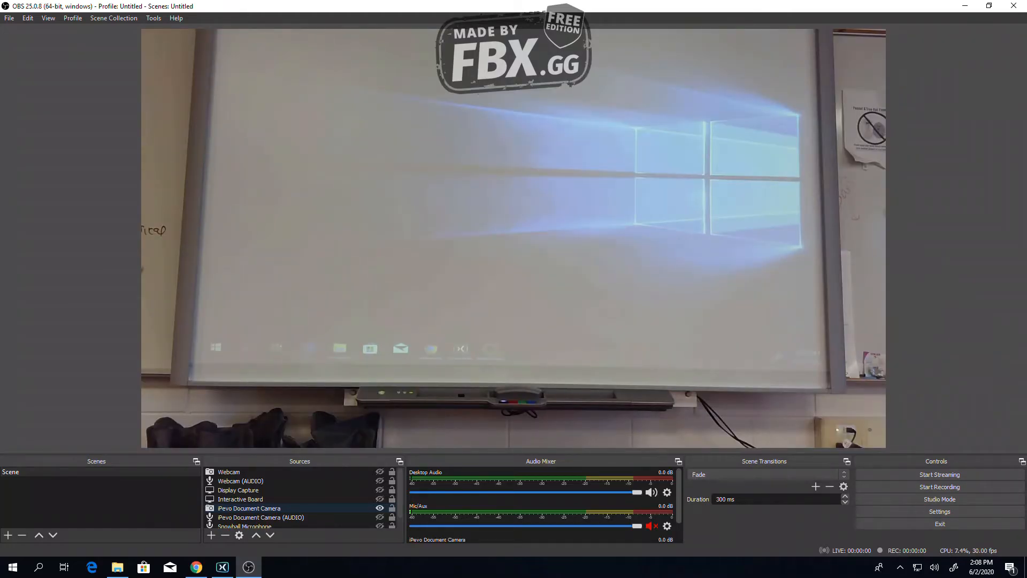
# Step: Turn on the iPevo Document Camera (AUDIO) source, check its level in the audio mixer, and hide both iPevo sources again
pyautogui.click(380, 517)
pyautogui.scroll(-2, 541, 503)
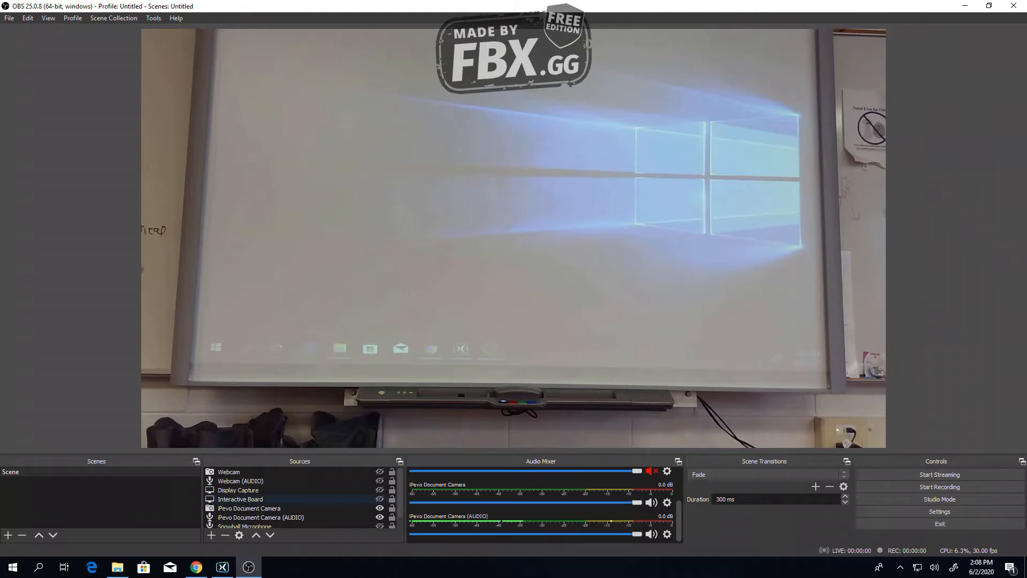
pyautogui.click(380, 516)
pyautogui.click(380, 508)
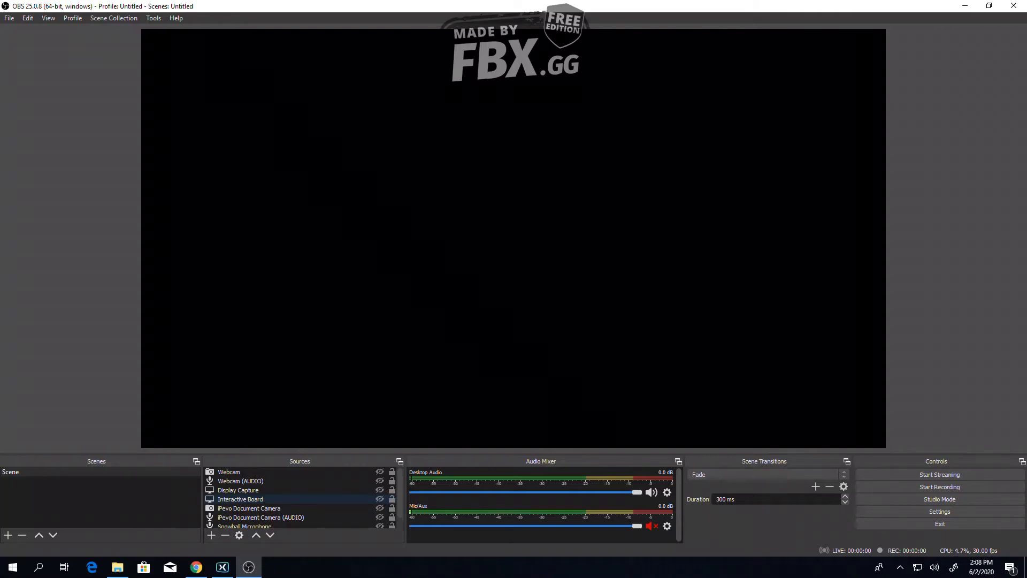
pyautogui.click(241, 471)
pyautogui.click(238, 490)
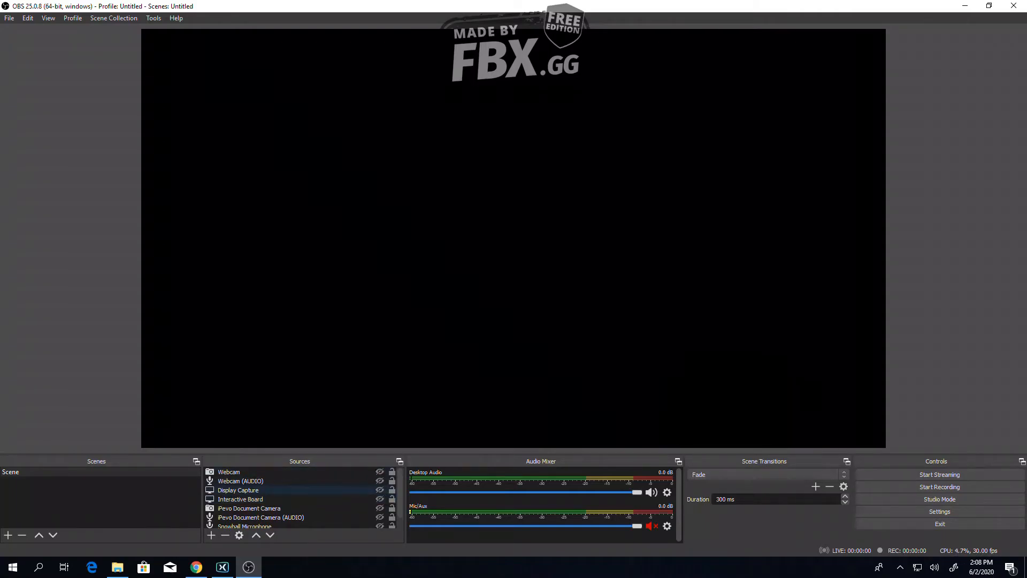
pyautogui.click(241, 498)
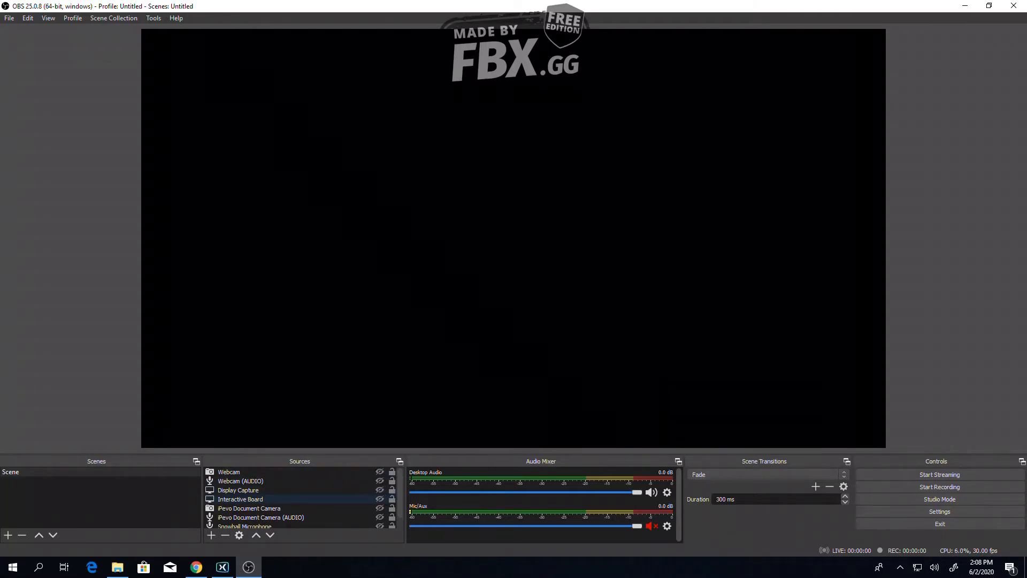
pyautogui.click(249, 508)
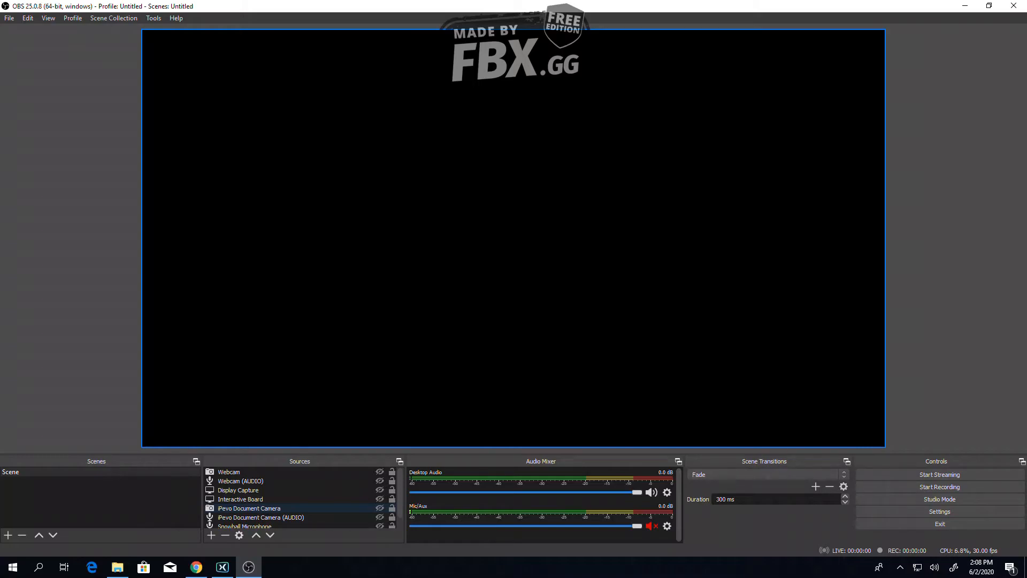
pyautogui.click(229, 471)
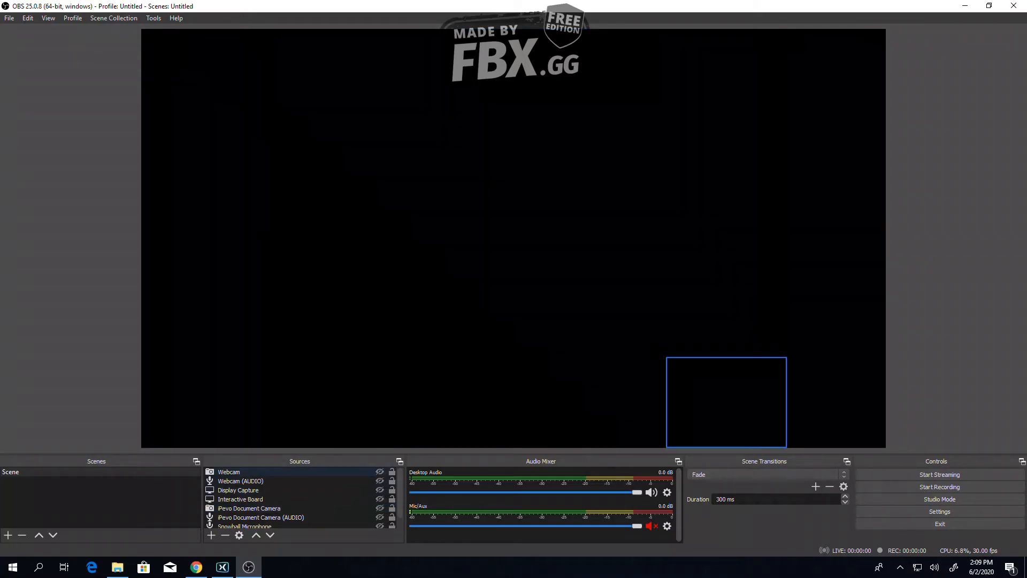
pyautogui.click(240, 481)
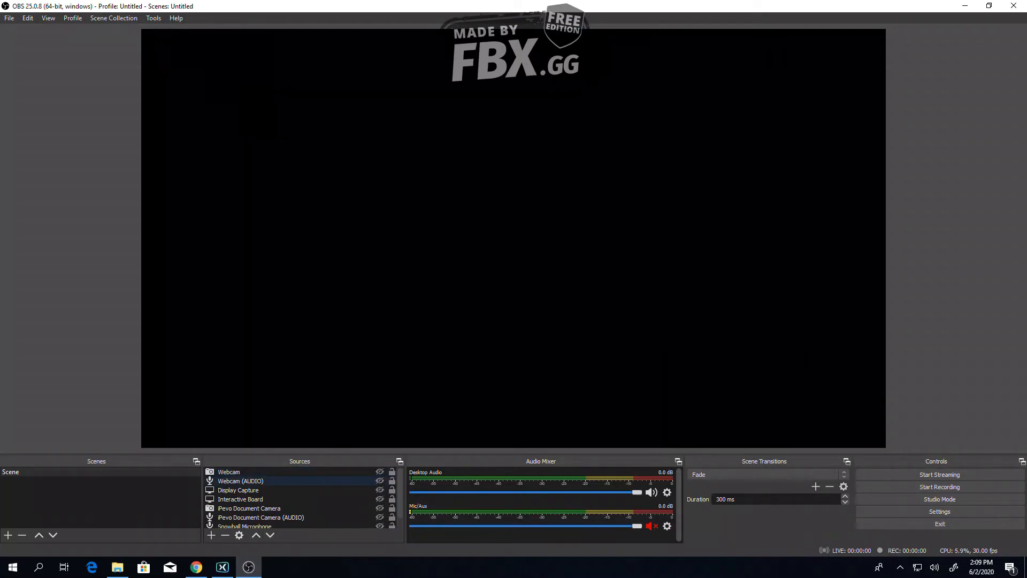
pyautogui.click(238, 490)
# Step: Preview the Interactive Board and iPevo Document Camera sources one at a time, hiding each again
pyautogui.click(380, 499)
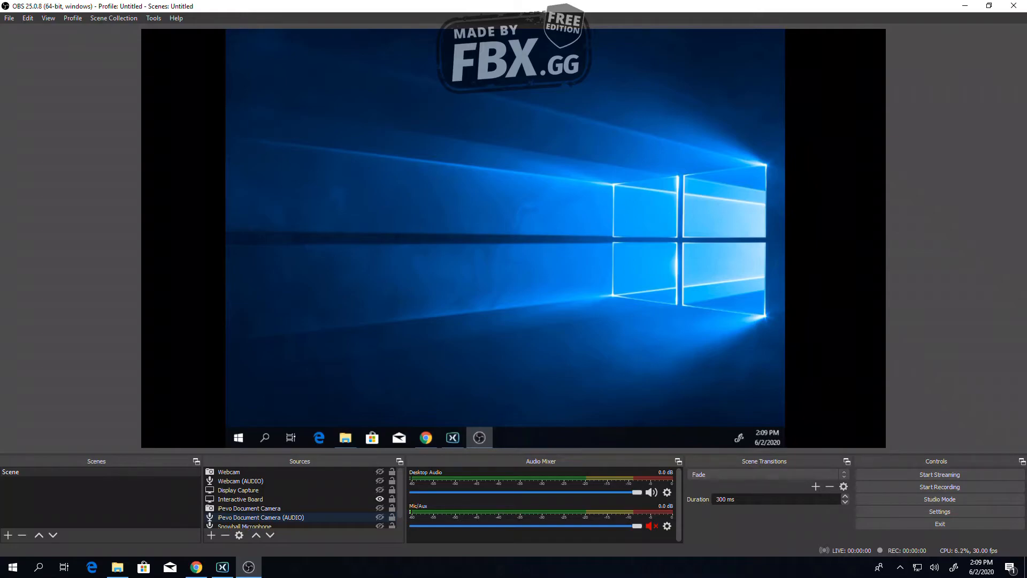
pyautogui.click(380, 498)
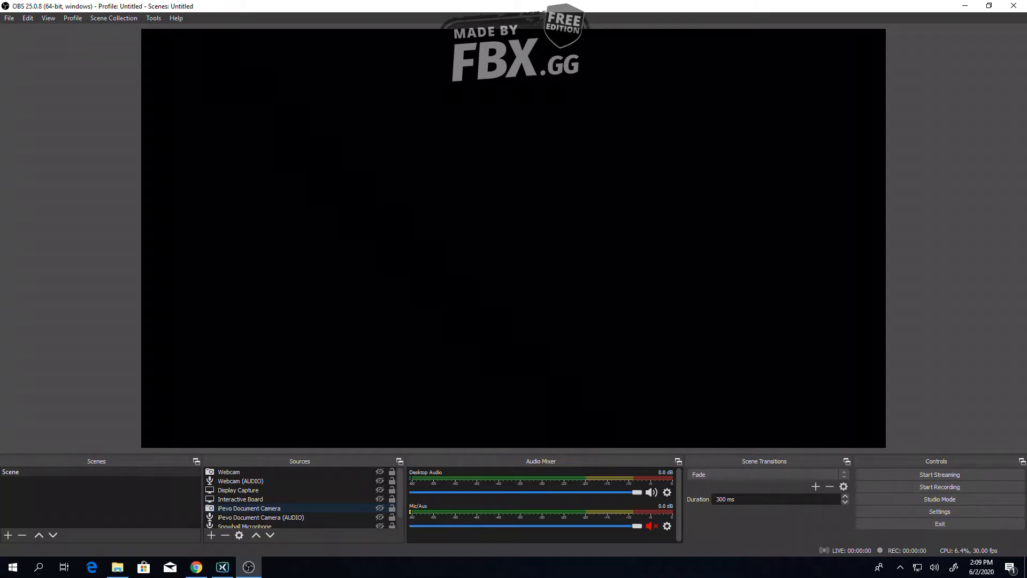
pyautogui.click(380, 508)
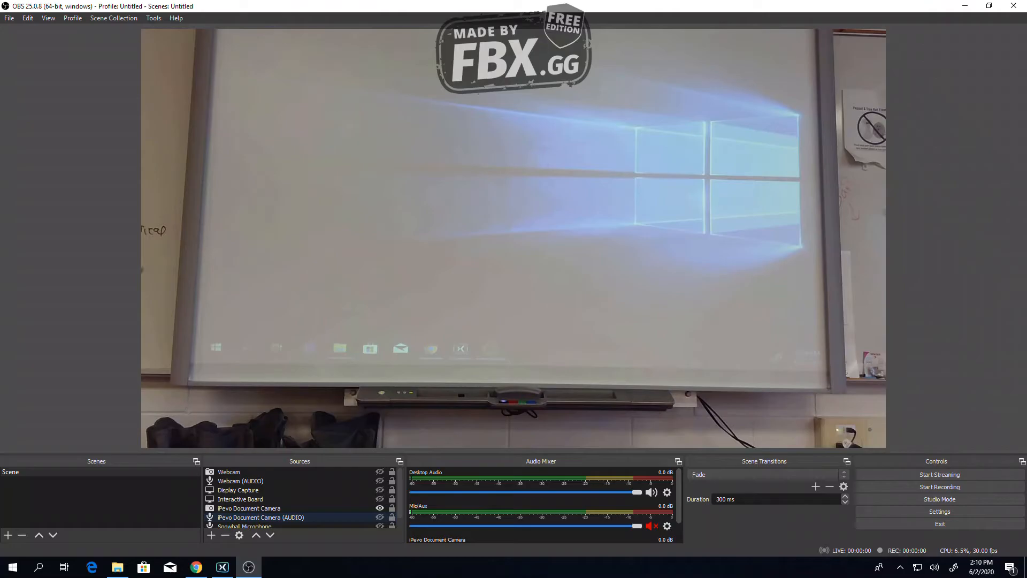
pyautogui.click(379, 508)
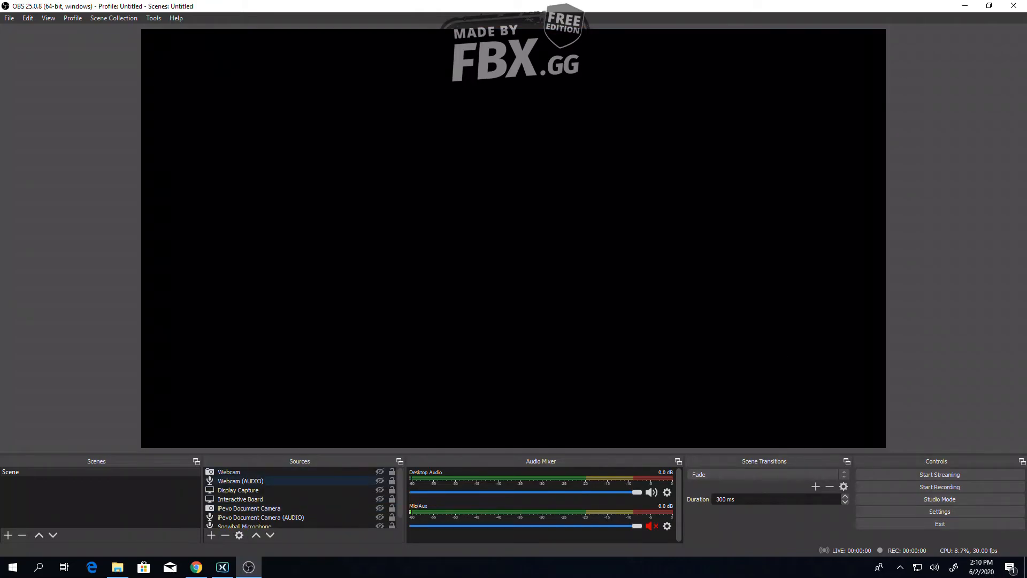
# Step: Turn on the Webcam (AUDIO) source and show the Webcam picture over the Interactive Board
pyautogui.click(380, 480)
pyautogui.click(380, 516)
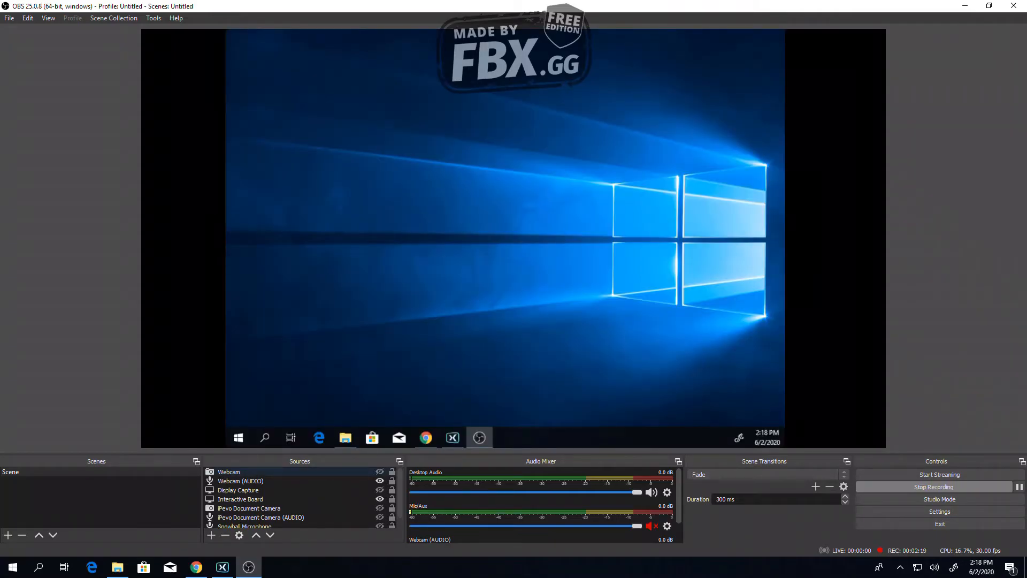
pyautogui.click(379, 471)
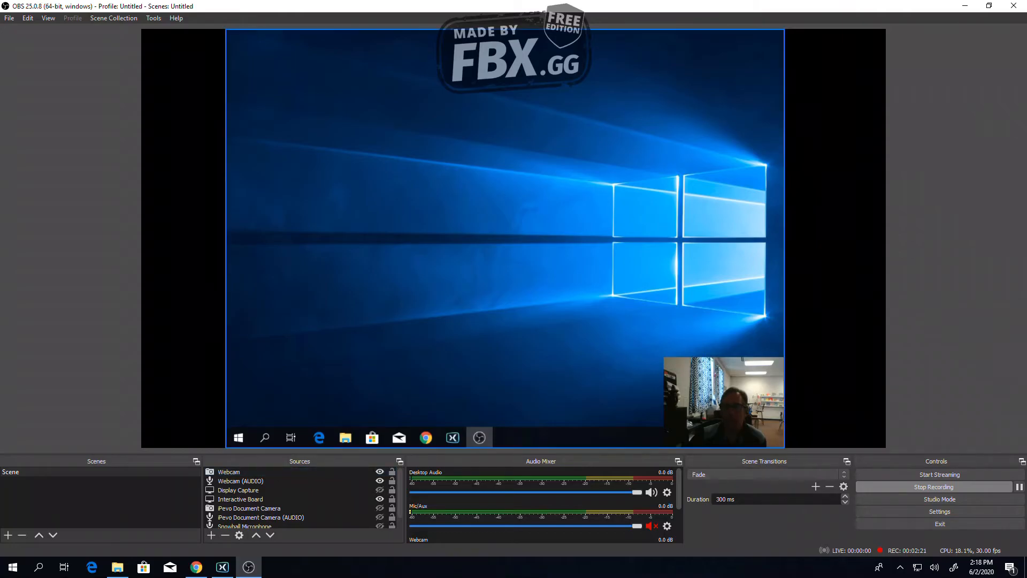
# Step: Move the webcam picture to the lower-left corner of the Interactive Board image, just above its taskbar
pyautogui.click(724, 401)
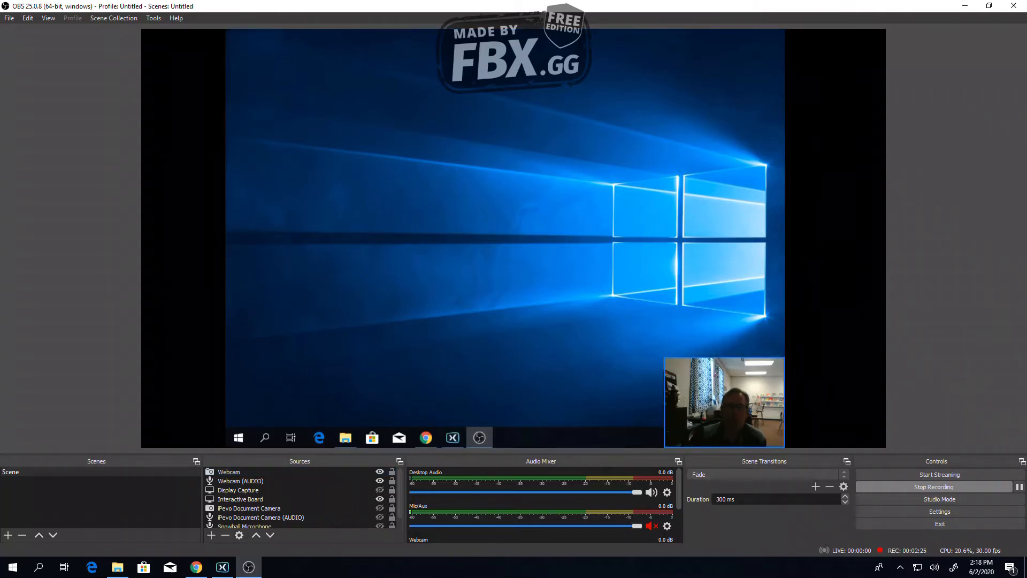
pyautogui.moveTo(724, 401); pyautogui.dragTo(288, 383)
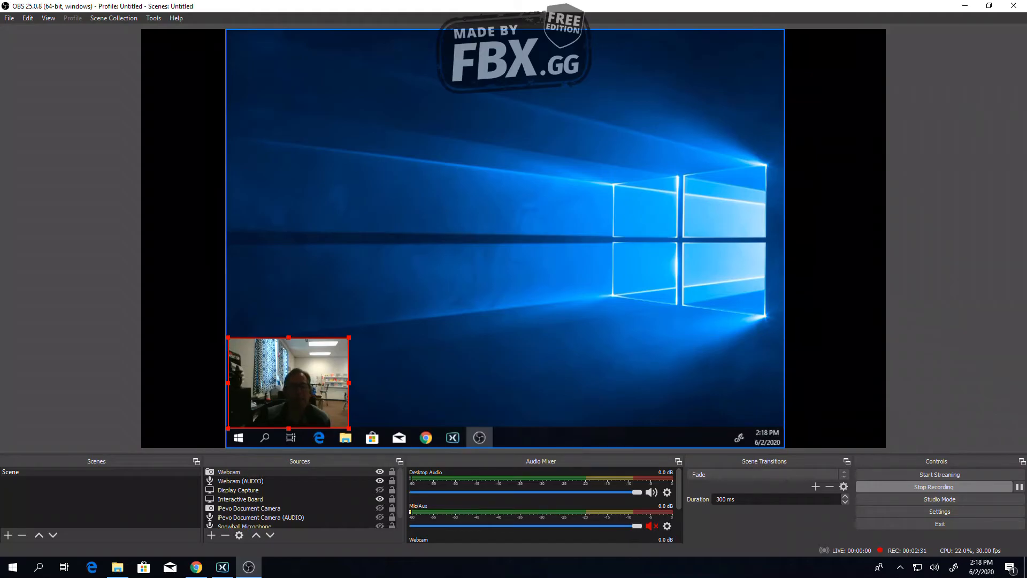
pyautogui.click(184, 348)
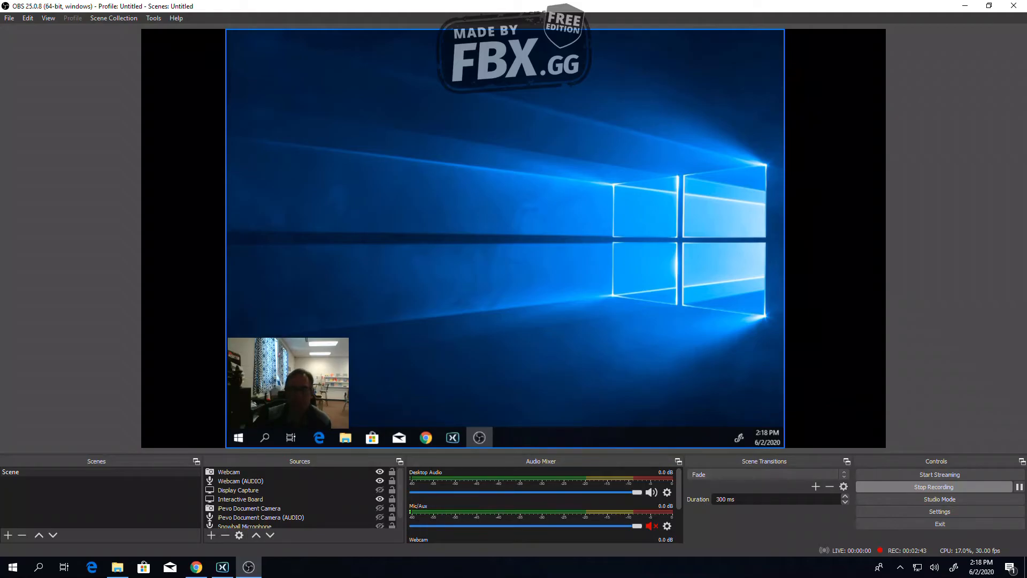
# Step: Enlarge the webcam picture, shrink it back to a small inset, and place it in the lower-right corner of the board image
pyautogui.click(288, 383)
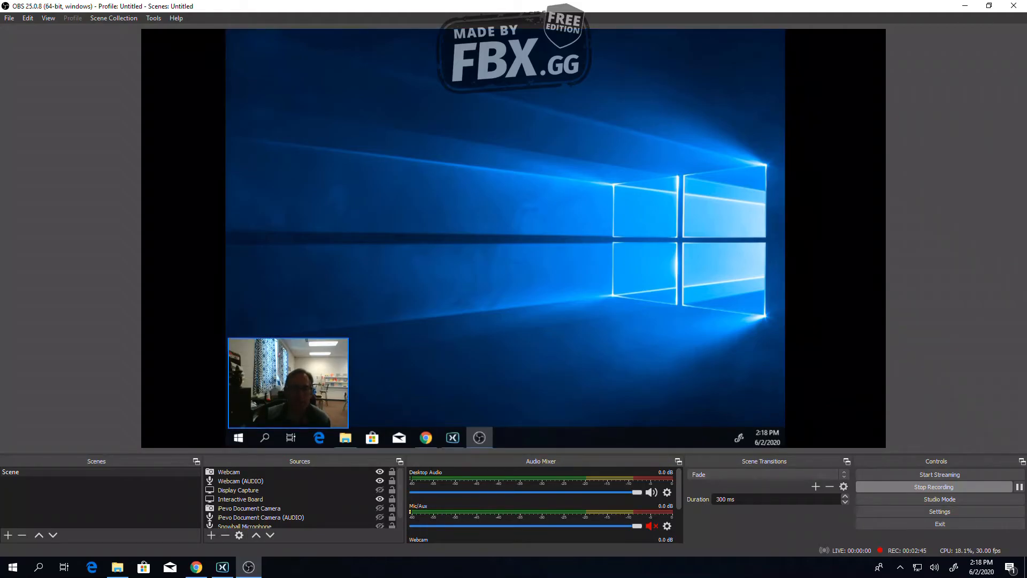
pyautogui.click(288, 383)
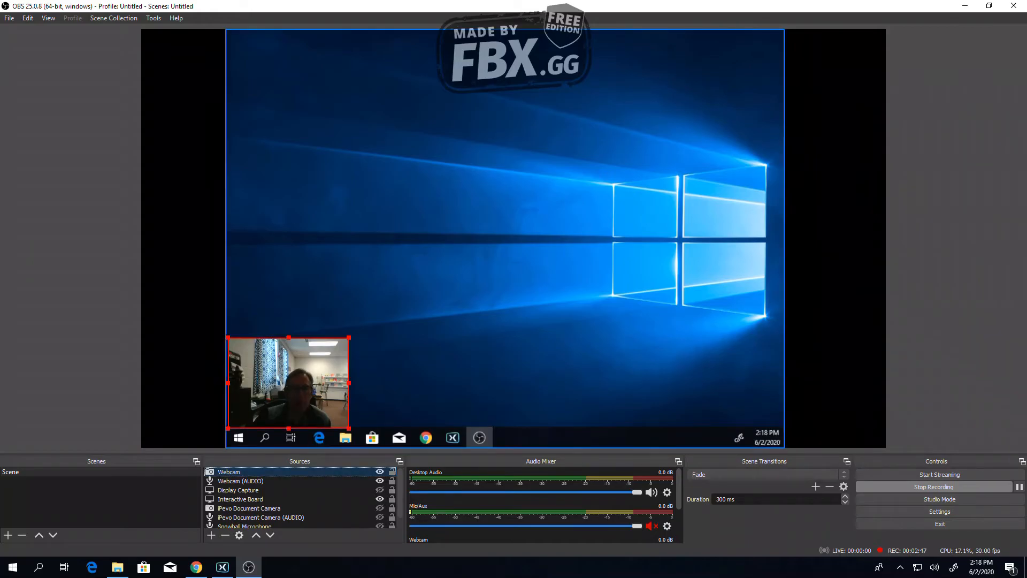
pyautogui.moveTo(349, 337); pyautogui.dragTo(543, 191)
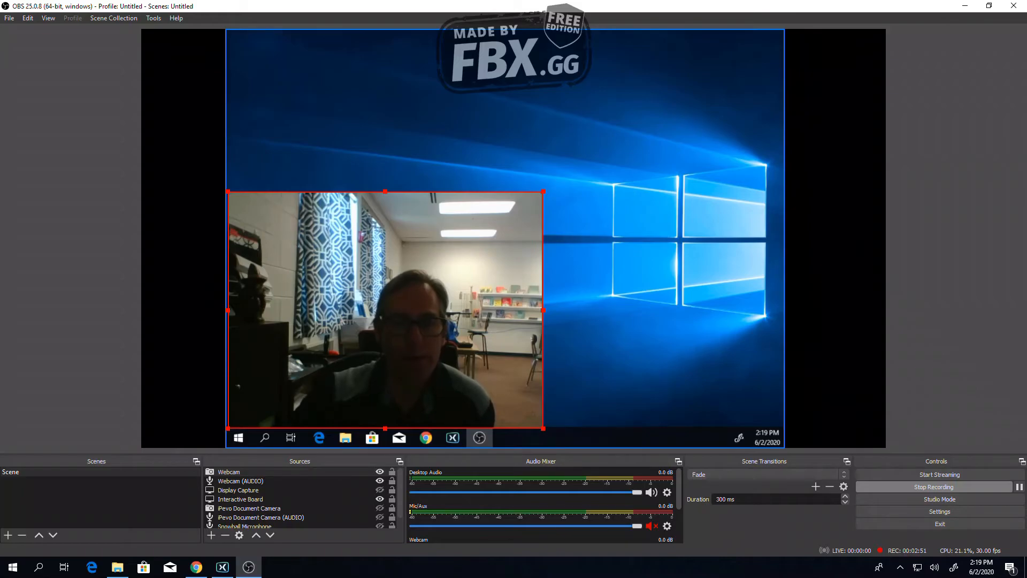
pyautogui.moveTo(543, 191); pyautogui.dragTo(372, 321)
pyautogui.moveTo(299, 374); pyautogui.dragTo(714, 394)
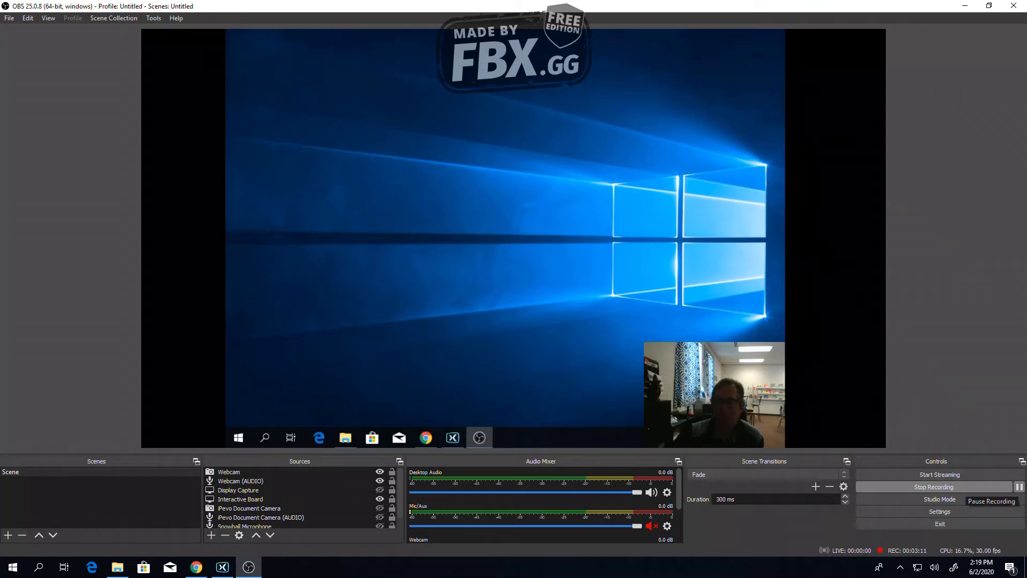
# Step: Pause the running recording and resume it
pyautogui.click(1019, 487)
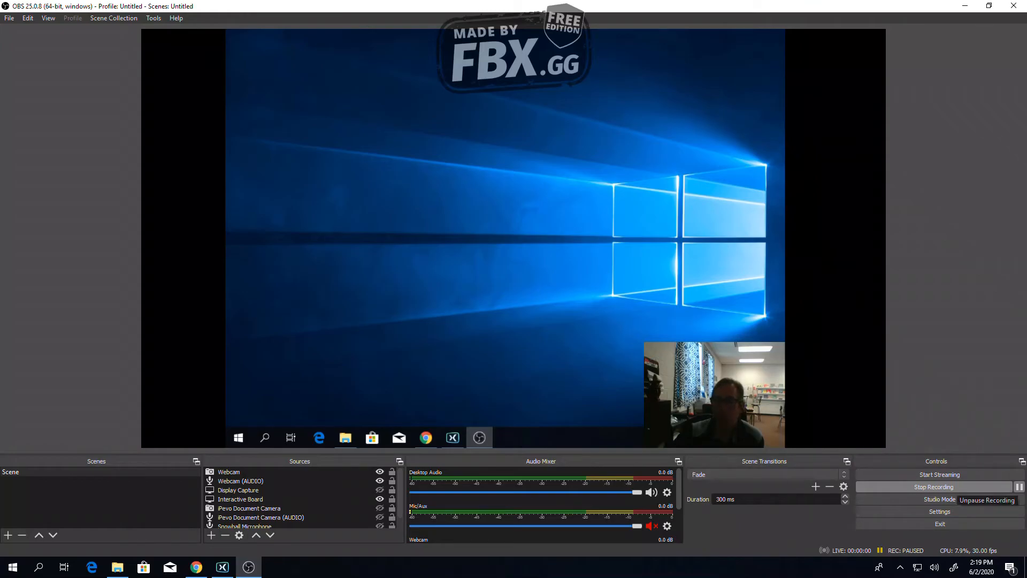
pyautogui.click(1019, 486)
# Step: Hide the Webcam source and stop the recording
pyautogui.click(380, 471)
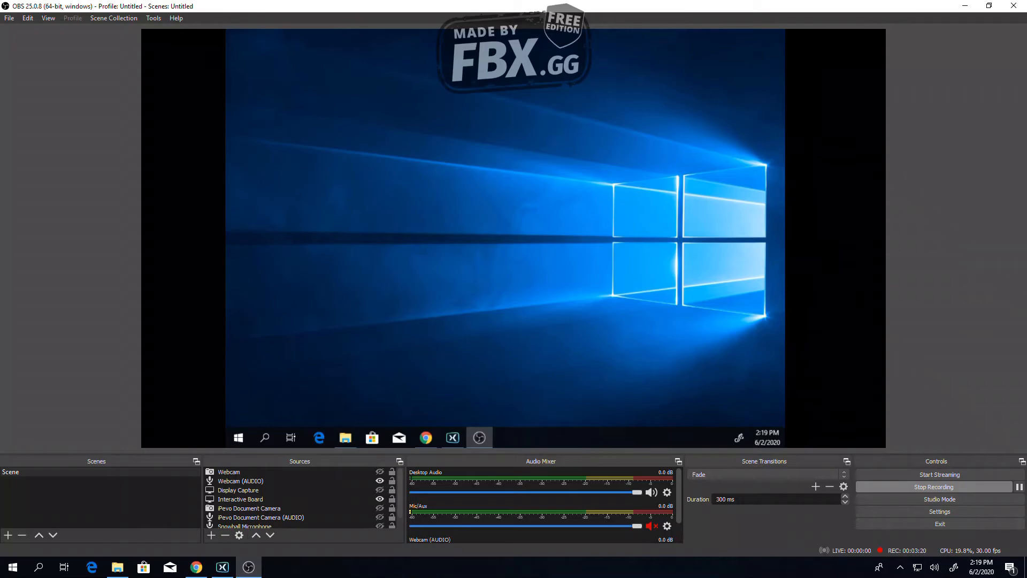
pyautogui.click(934, 486)
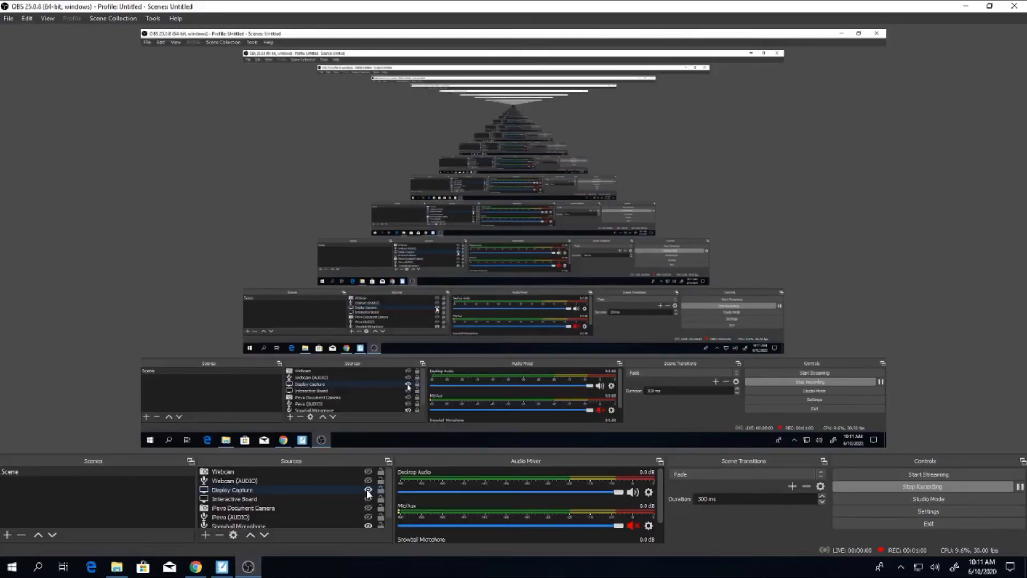
# Step: Minimize OBS Studio and open the Videos folder in File Explorer
pyautogui.click(966, 8)
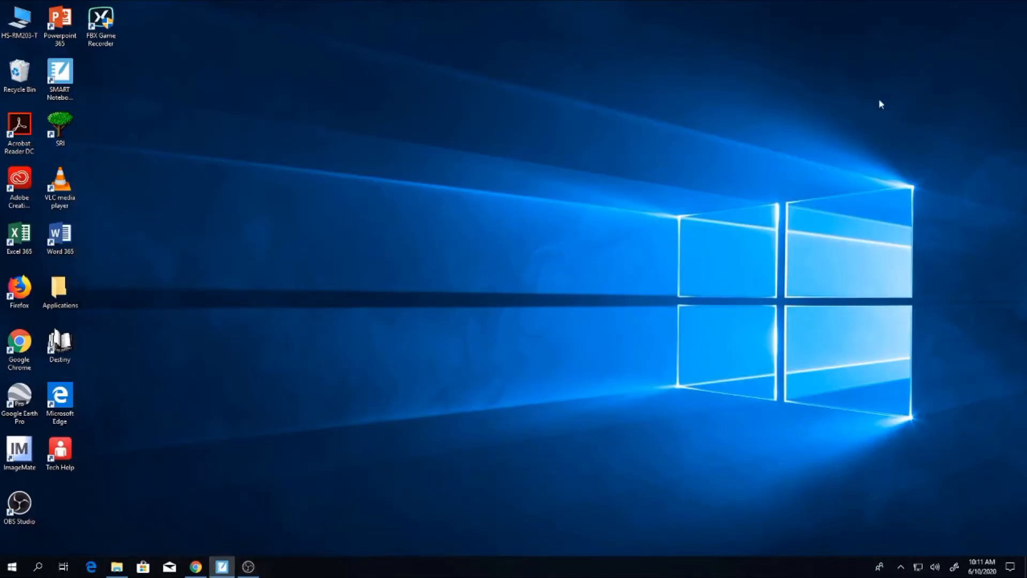
pyautogui.click(24, 27)
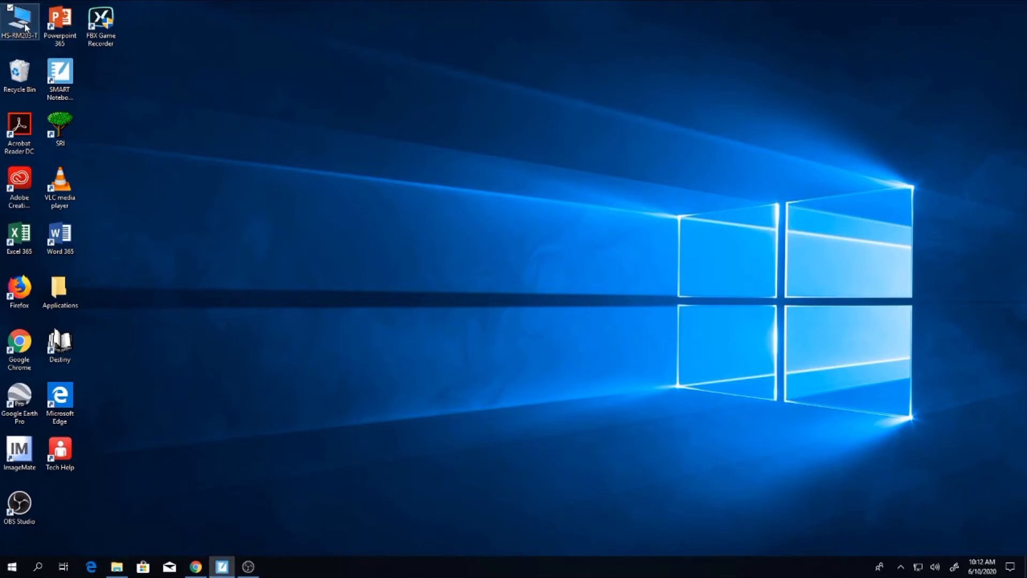
pyautogui.press('super+e')
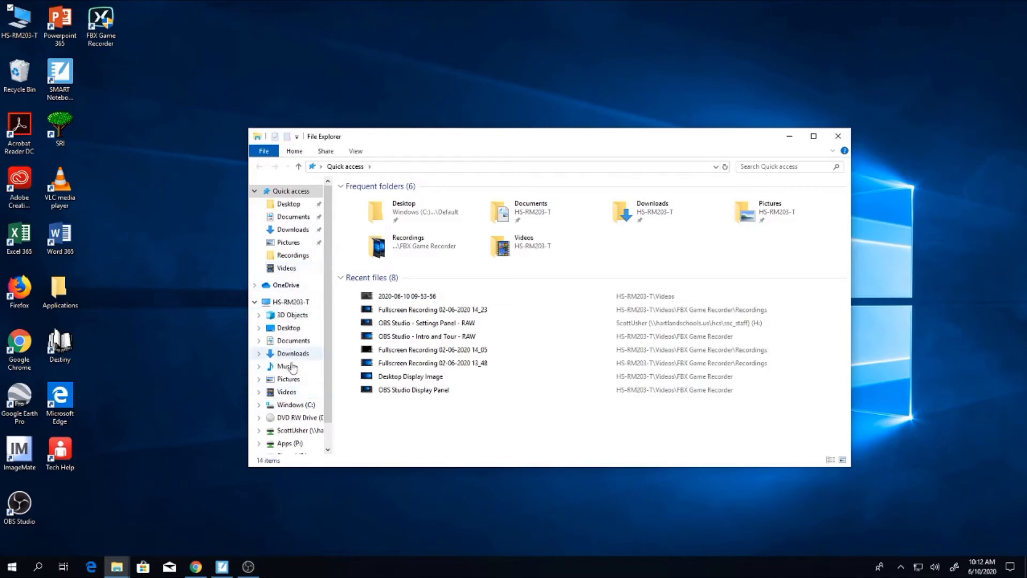
pyautogui.click(293, 392)
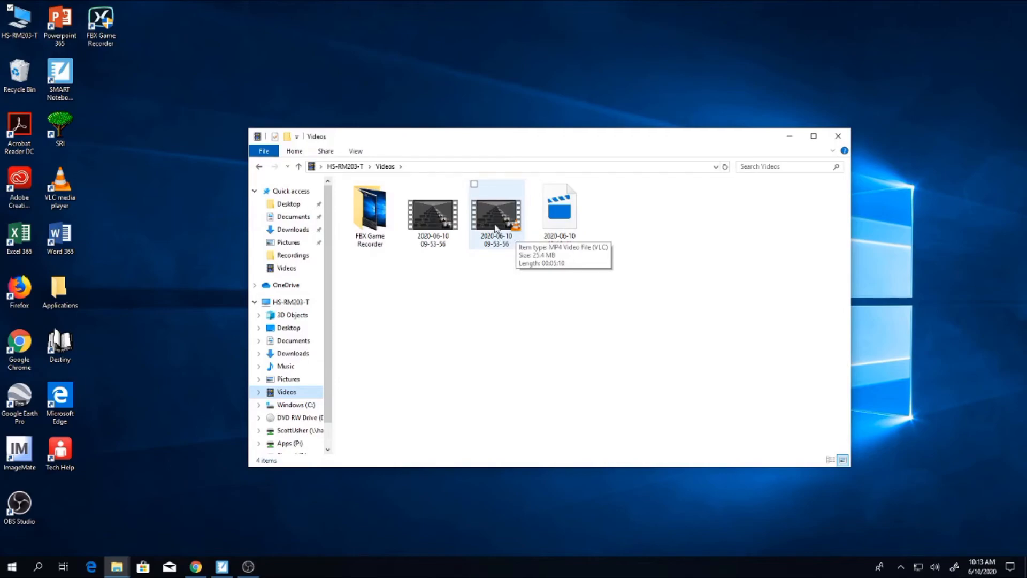
pyautogui.rightClick(433, 220)
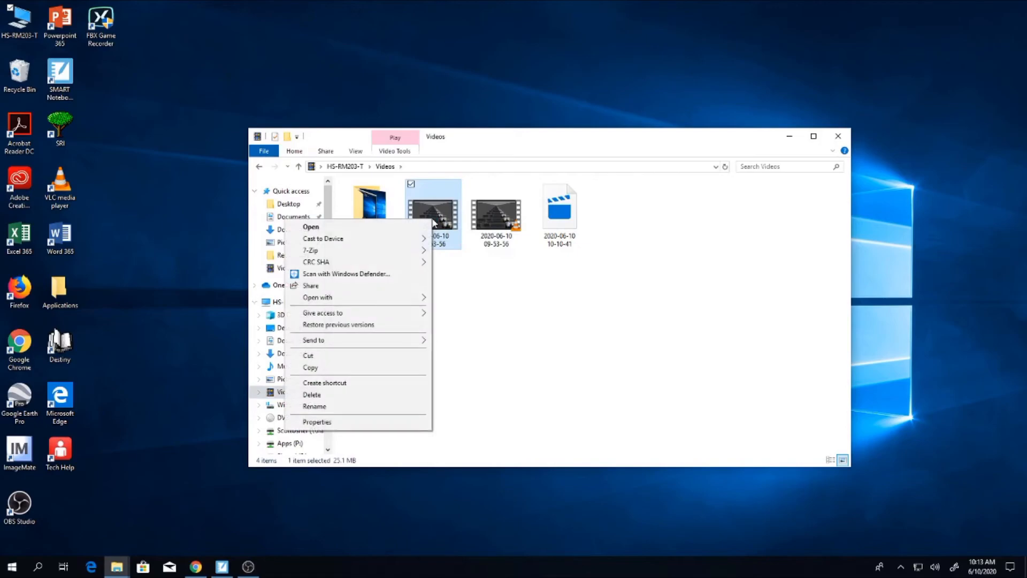
pyautogui.click(403, 396)
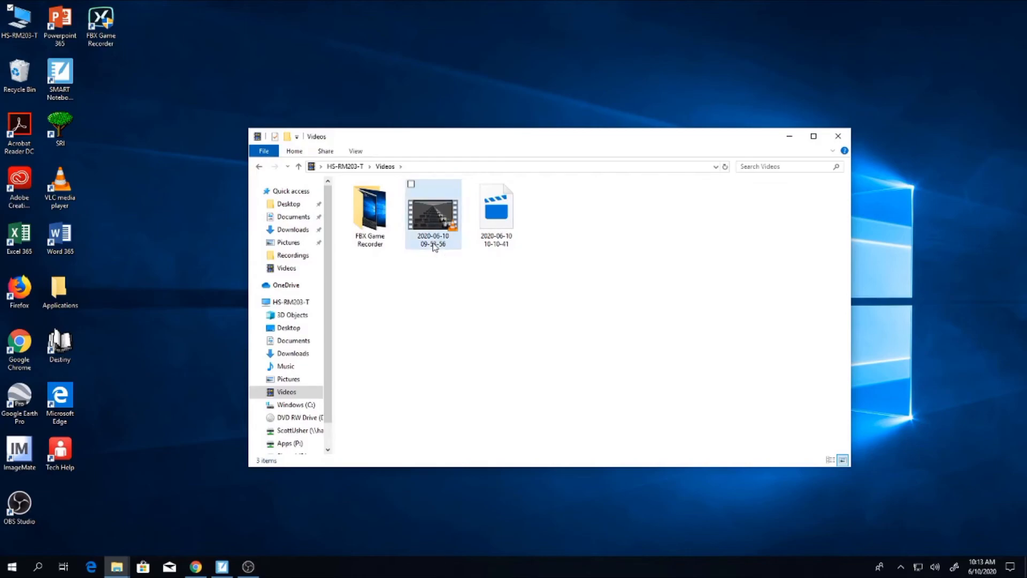
pyautogui.rightClick(434, 245)
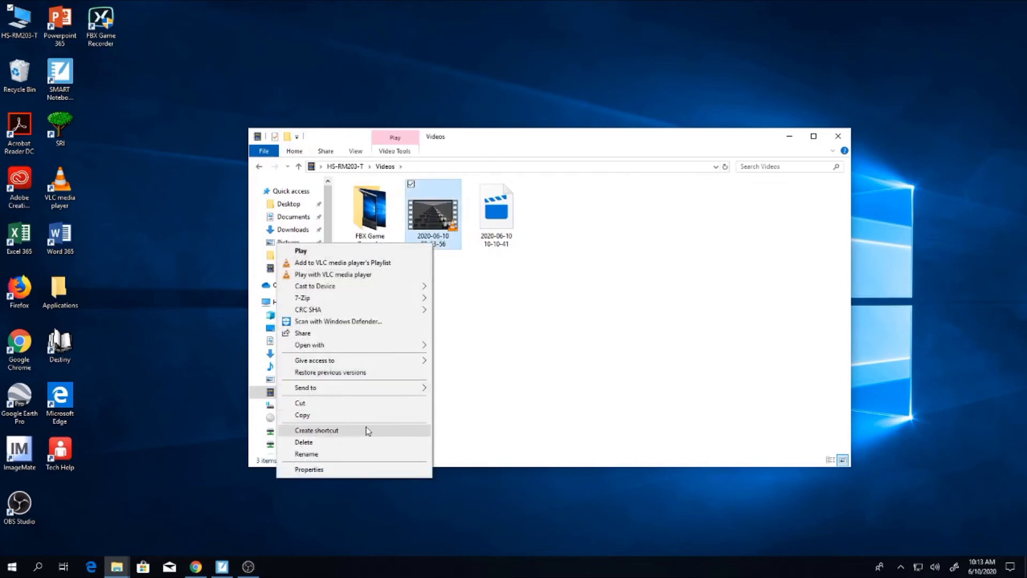
pyautogui.click(356, 452)
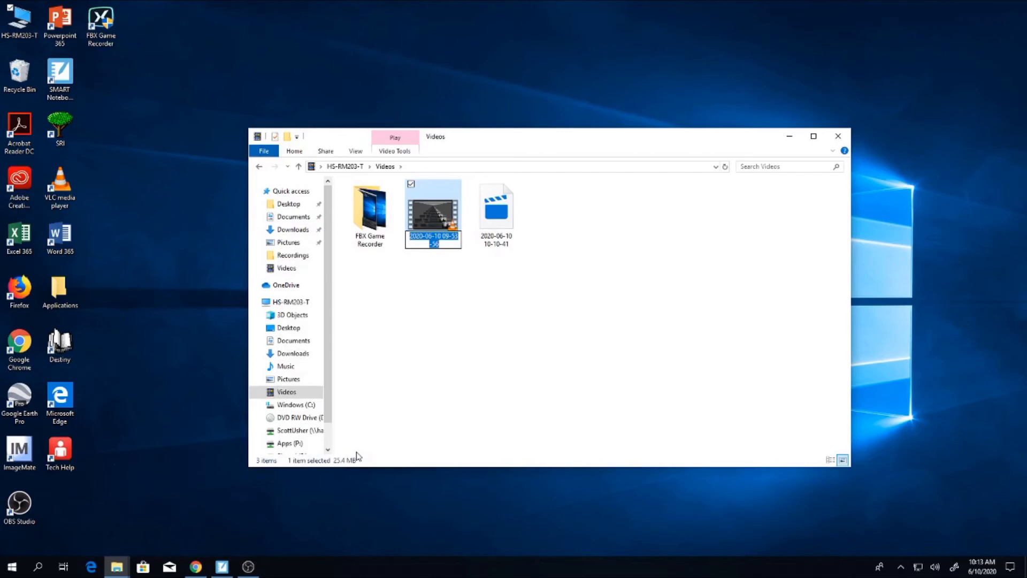
pyautogui.write('Ush')
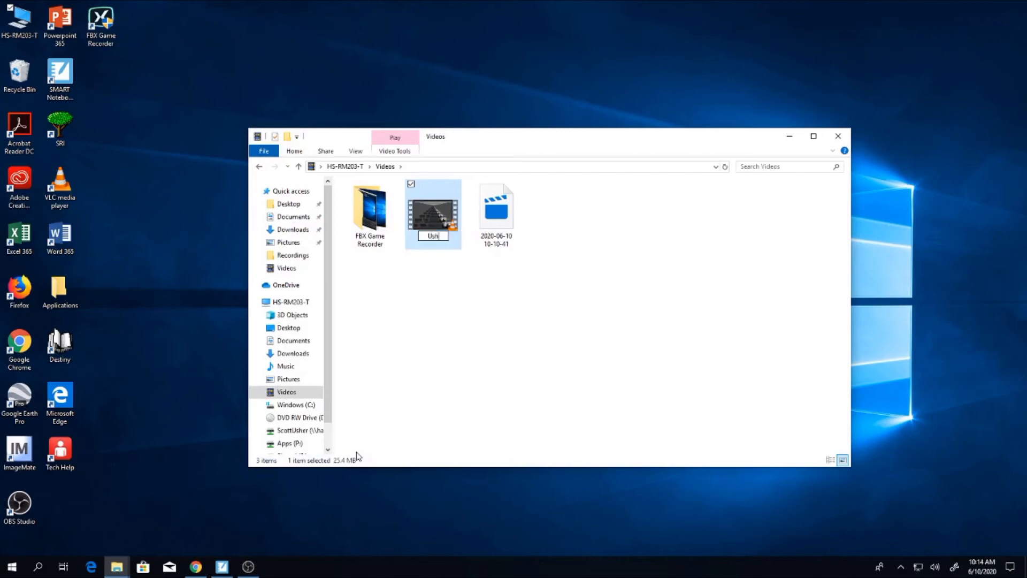
pyautogui.write('er Test Video')
pyautogui.click(436, 395)
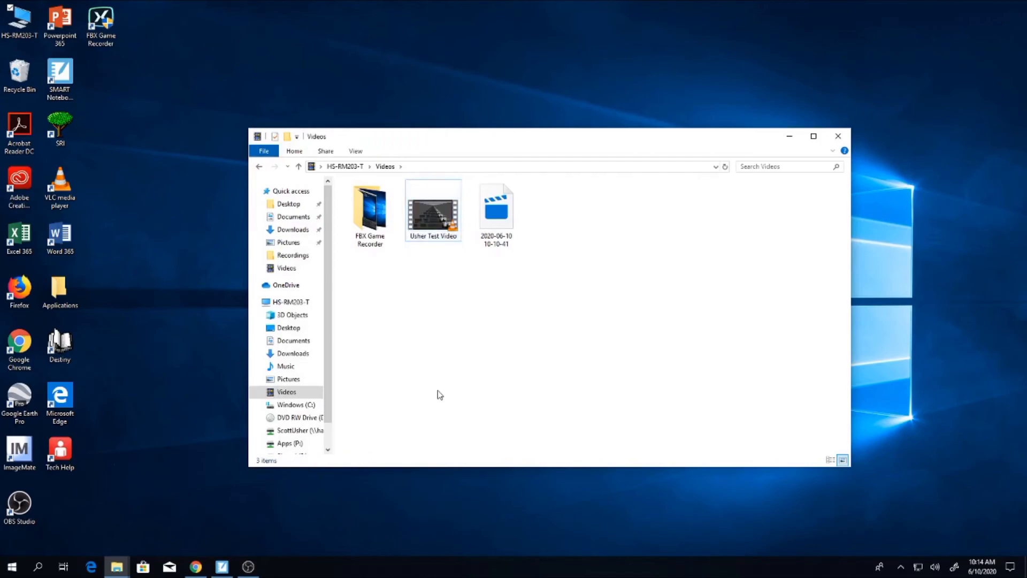